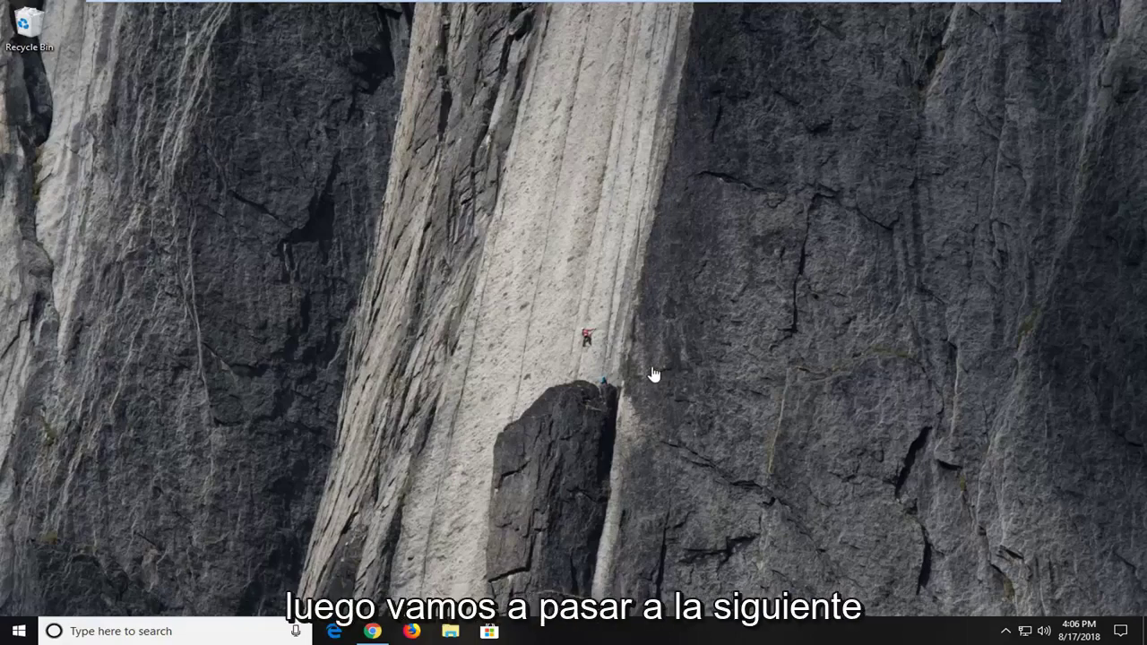
# Open Notepad and enter the command rd /s /q C:\$Recycle.bin in the blank document.
pyautogui.click(13, 633)
pyautogui.write('note')
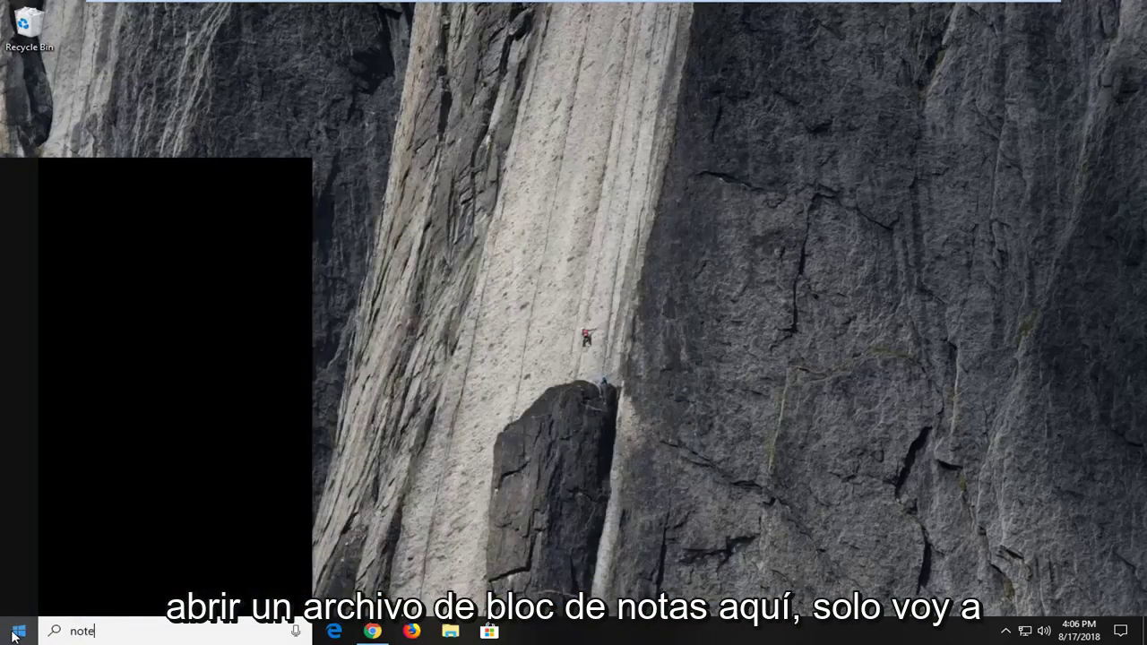
pyautogui.write('pad')
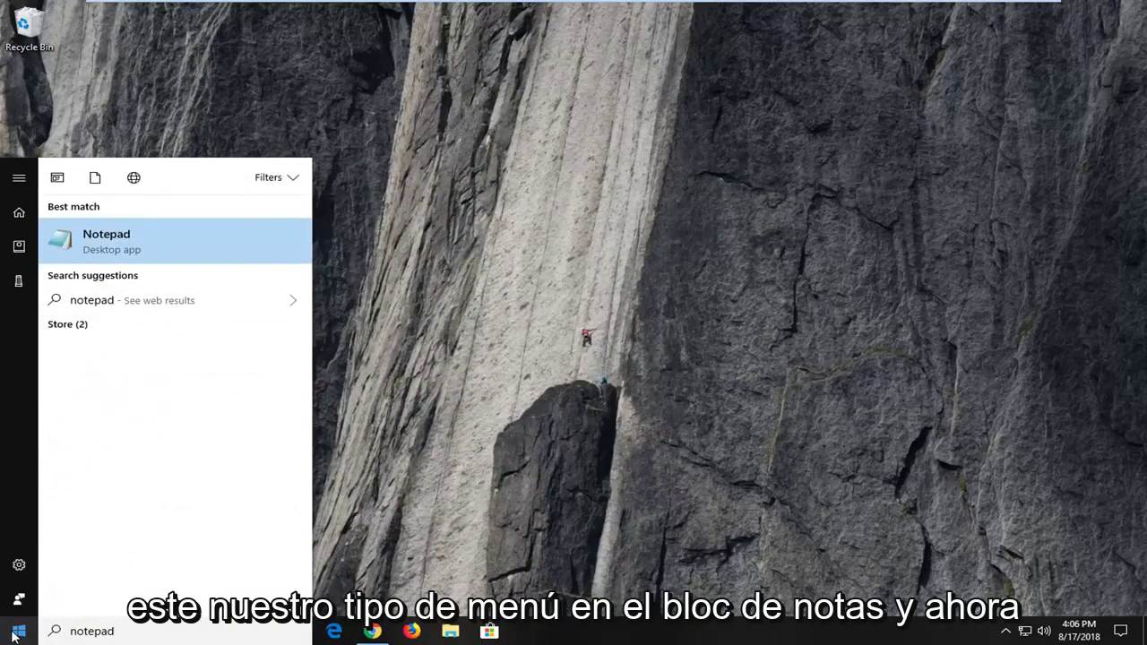
pyautogui.click(150, 256)
pyautogui.write('rd /s /q C:\\$Recycle.bin')
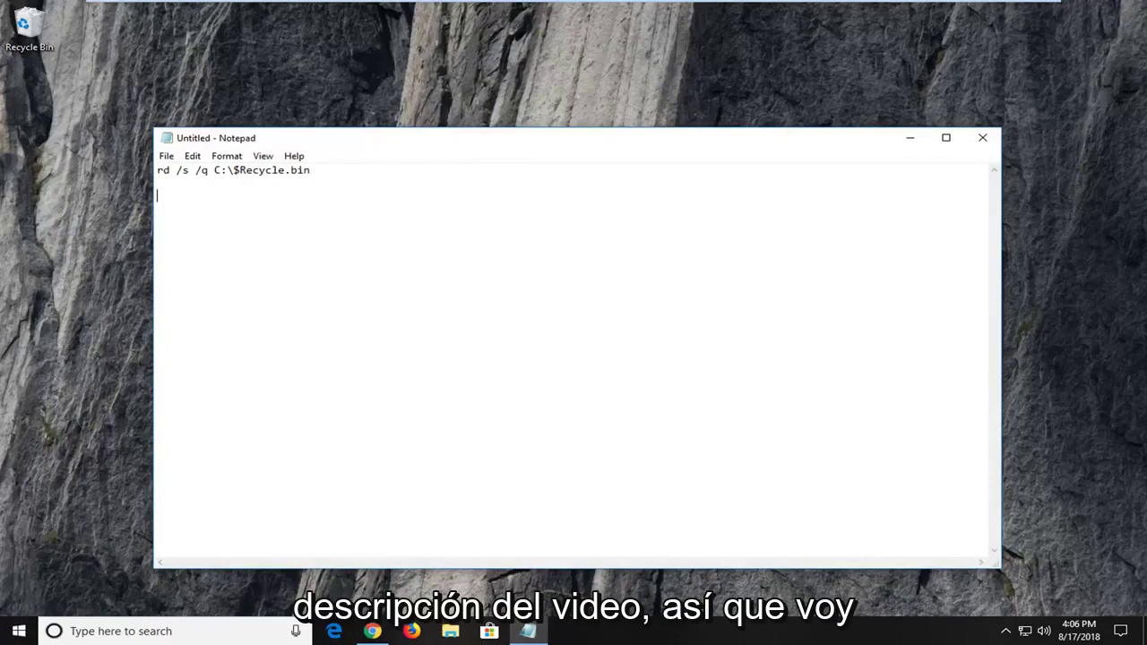
pyautogui.click(221, 170)
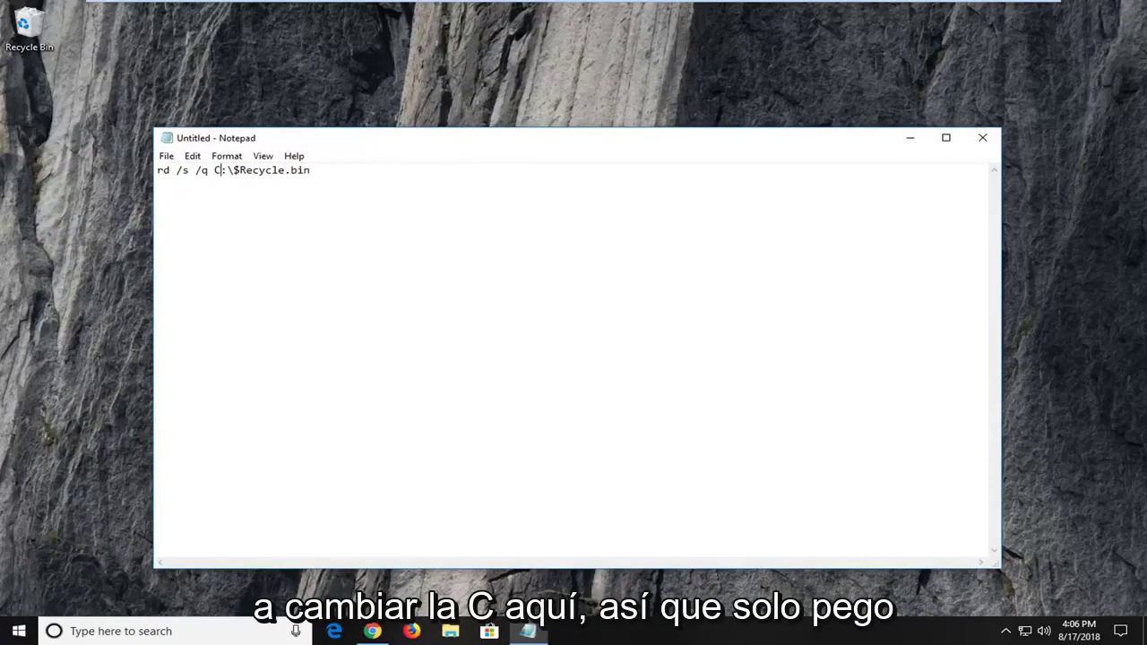
pyautogui.click(158, 196)
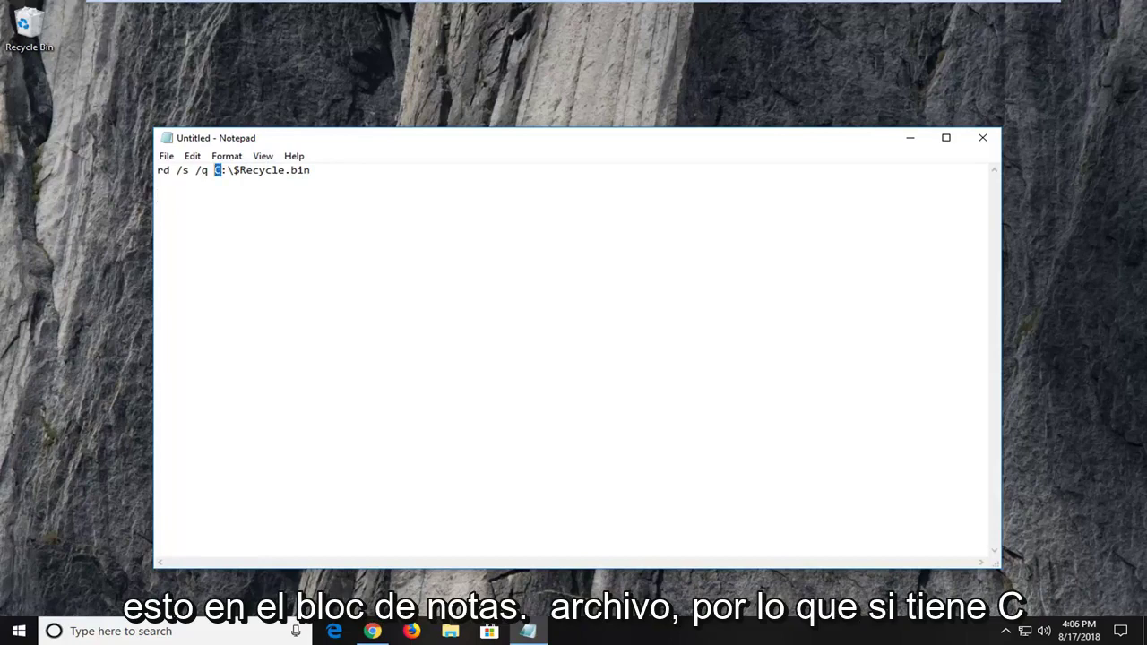
pyautogui.moveTo(221, 170); pyautogui.dragTo(214, 170)
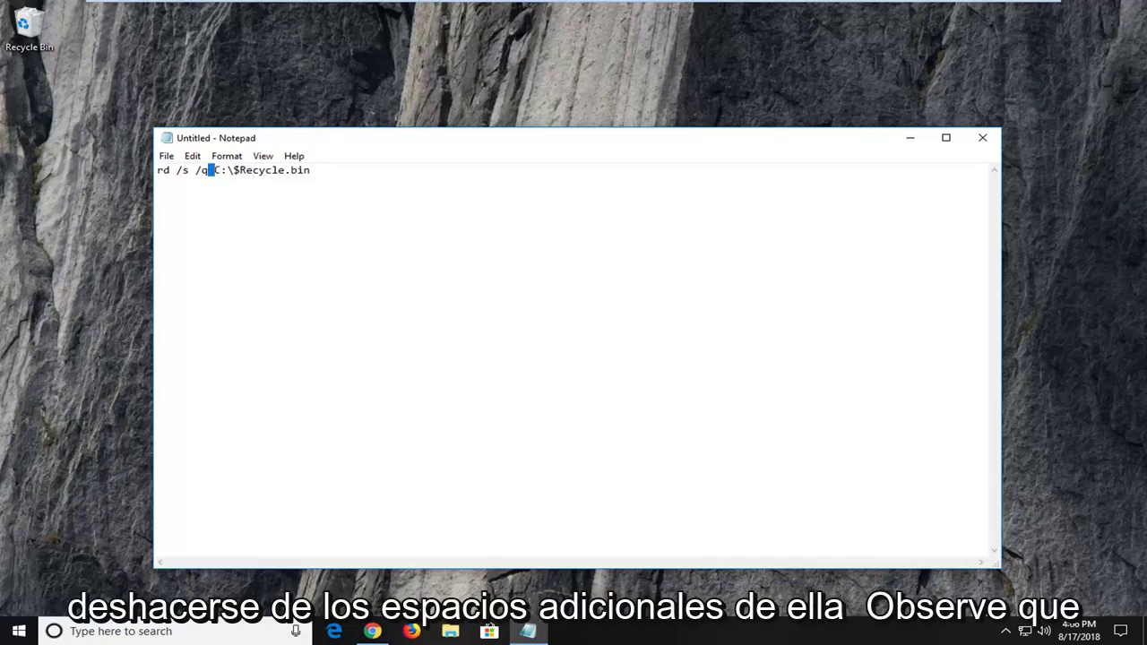
pyautogui.click(207, 170)
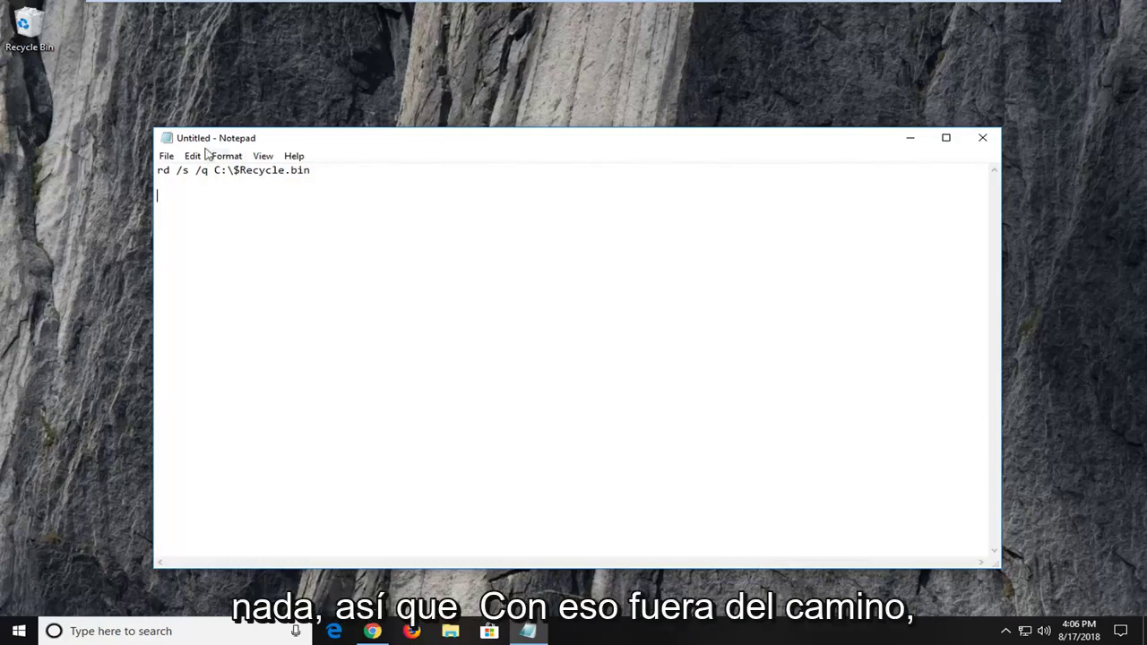
# Copy the entire command from the note and close Notepad without saving.
pyautogui.hotkey('ctrl', 'a')
pyautogui.hotkey('ctrl', 'c')
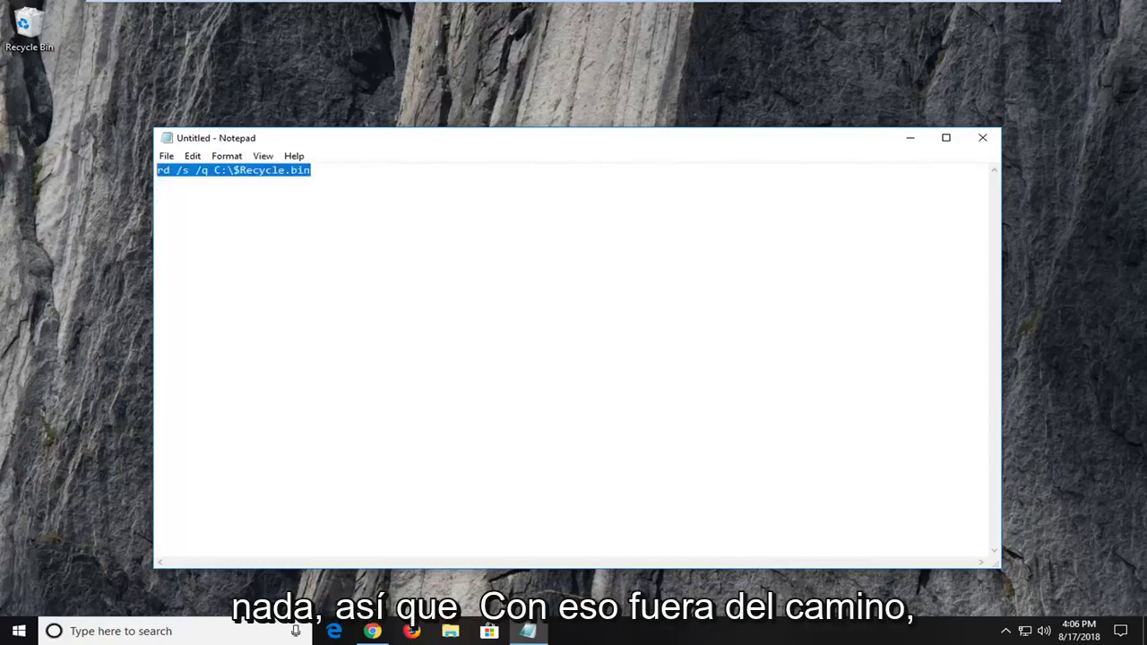
pyautogui.click(982, 139)
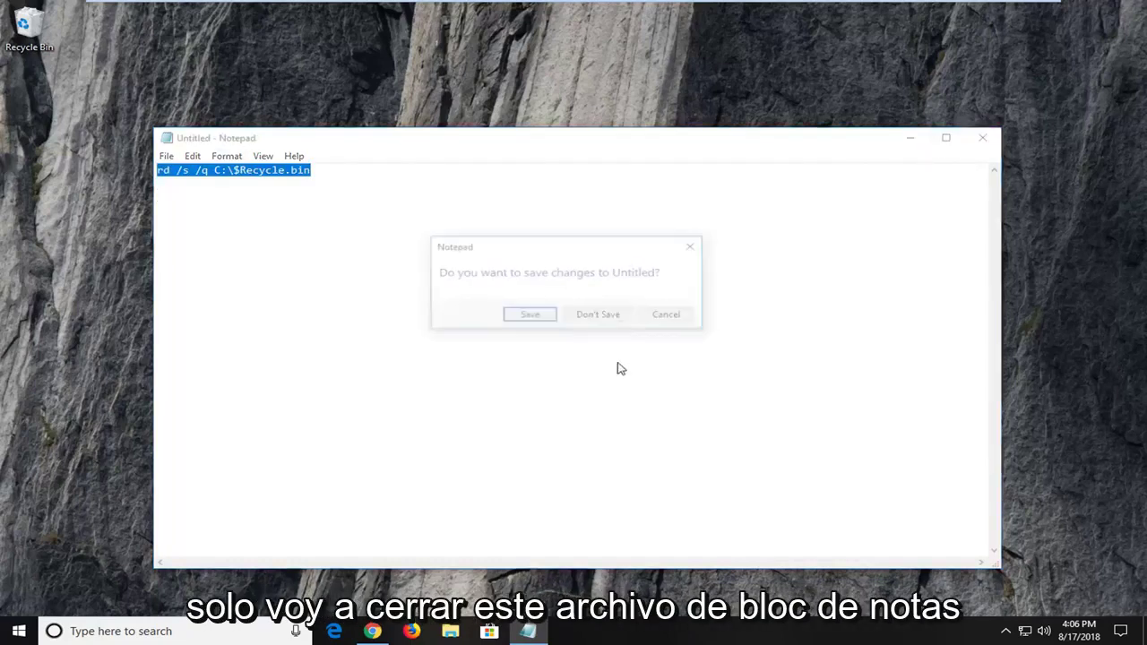
pyautogui.click(597, 316)
# Find Command Prompt, run it as administrator with the account control request approved, and move its window toward the middle of the desktop.
pyautogui.click(3, 633)
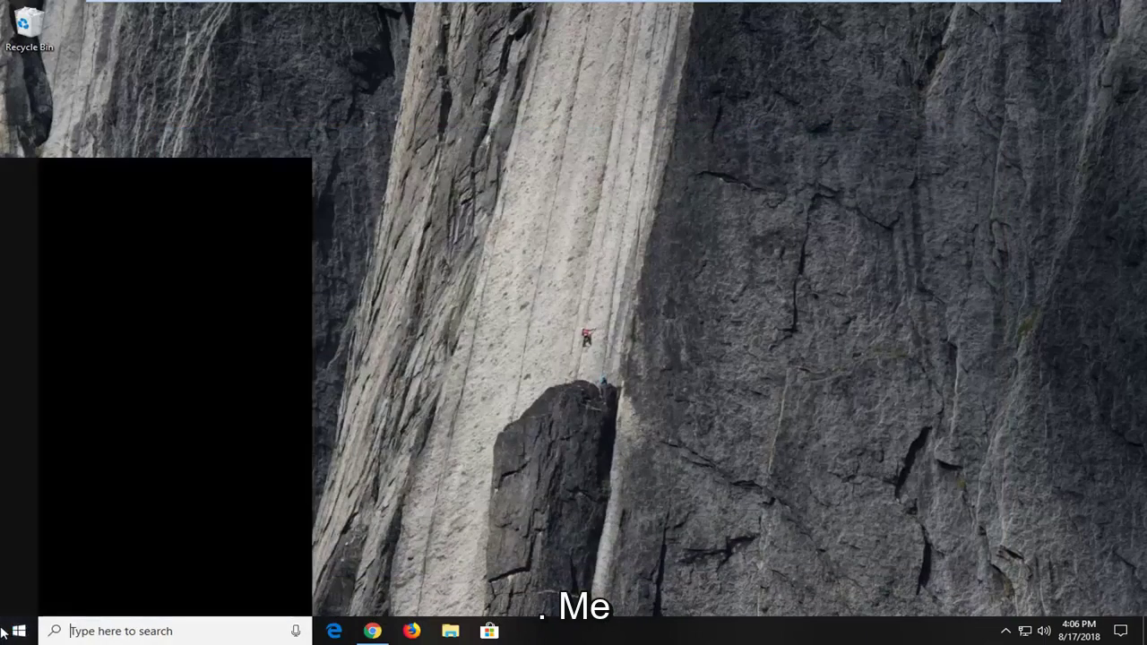
pyautogui.write('command [p')
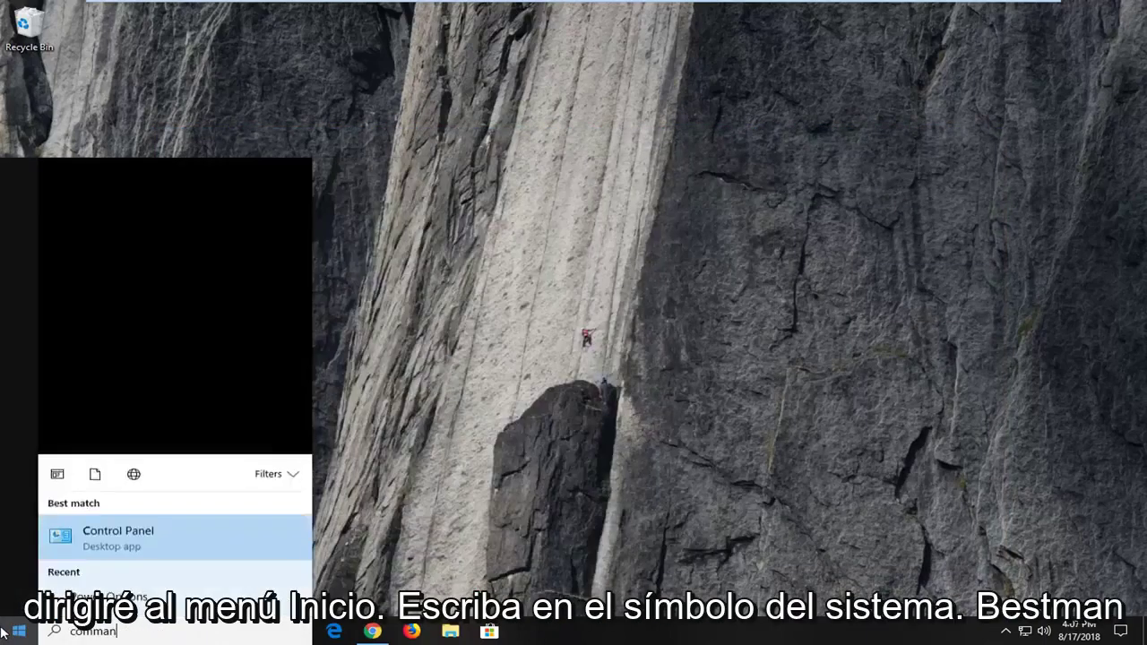
pyautogui.press('BackSpace')
pyautogui.press('BackSpace')
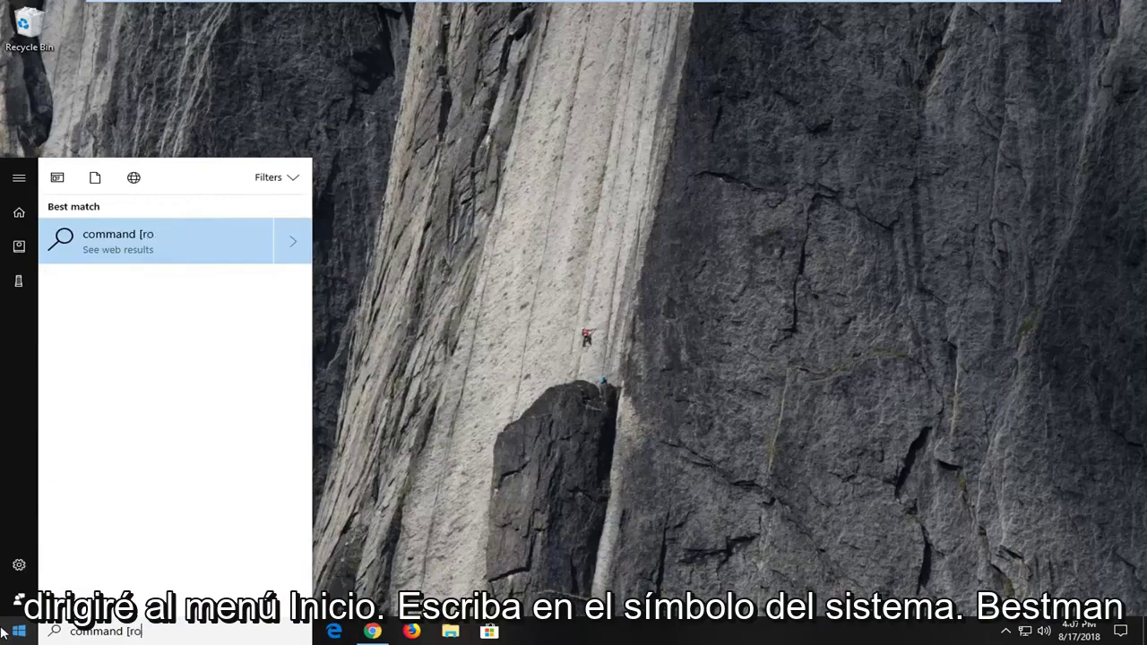
pyautogui.write('prompt')
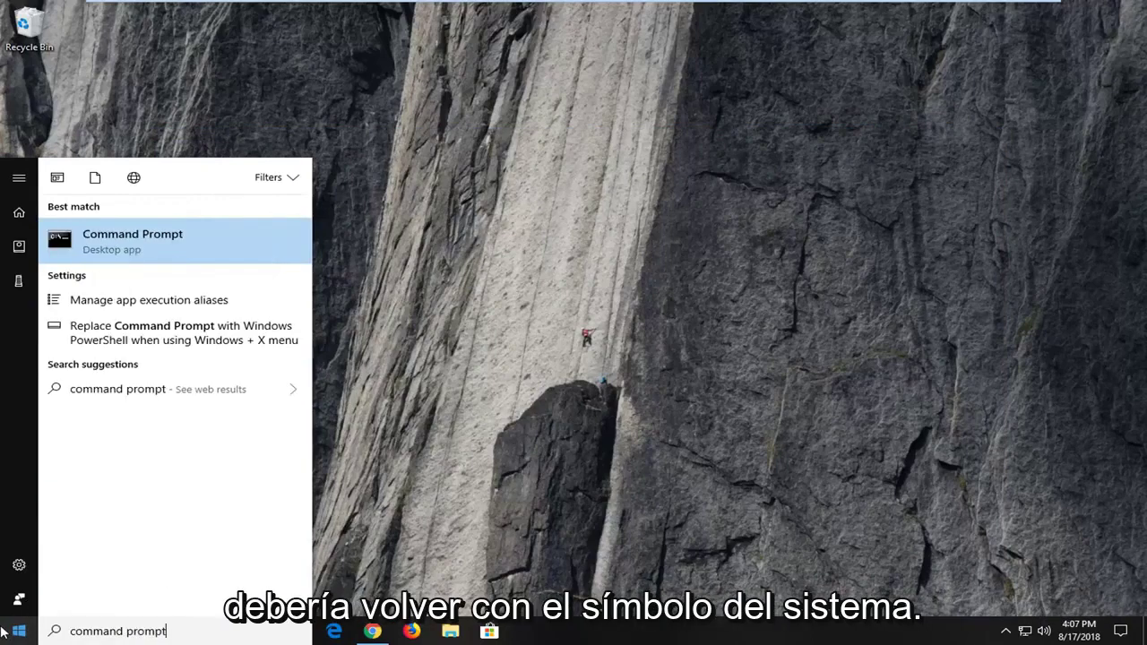
pyautogui.rightClick(135, 242)
pyautogui.click(171, 256)
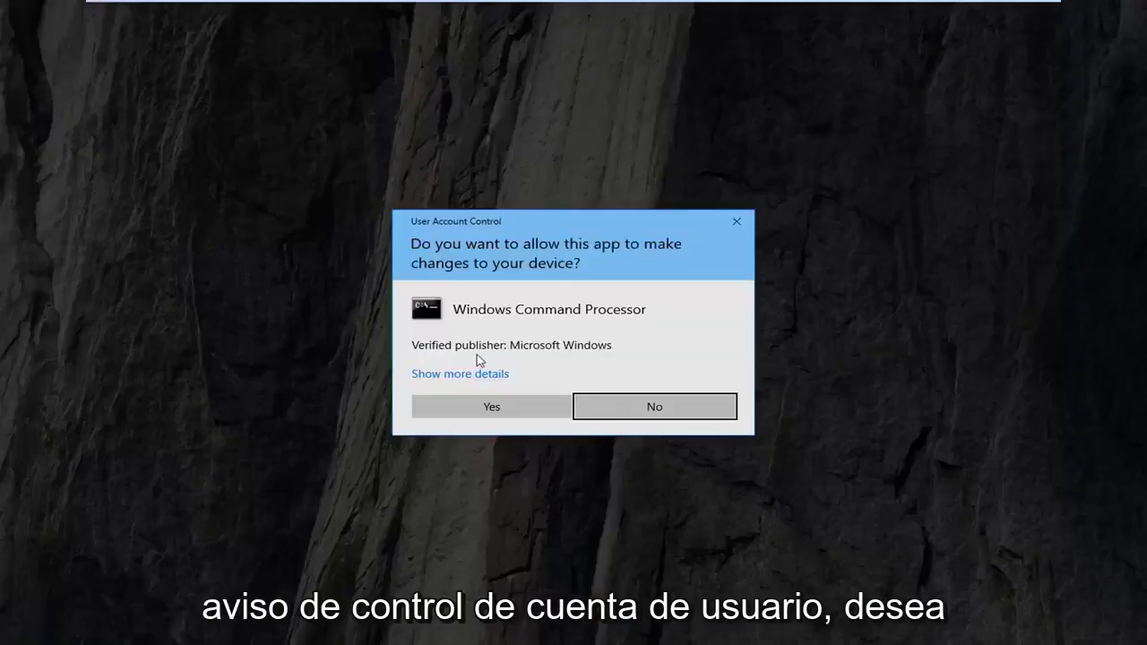
pyautogui.click(446, 405)
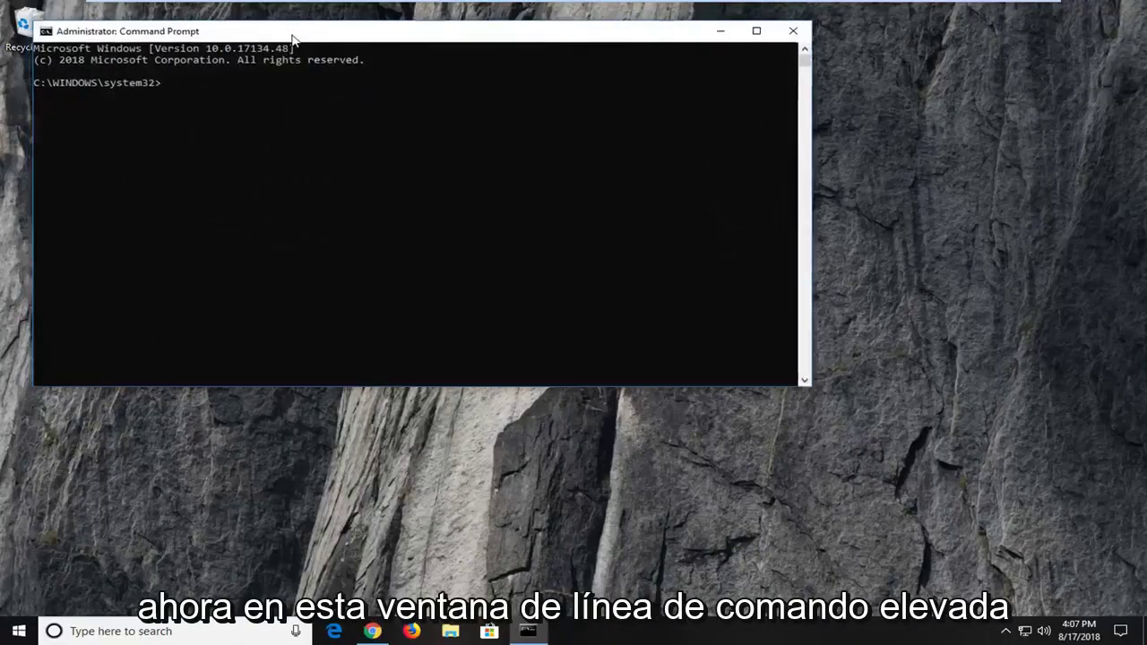
pyautogui.moveTo(291, 36); pyautogui.dragTo(415, 159)
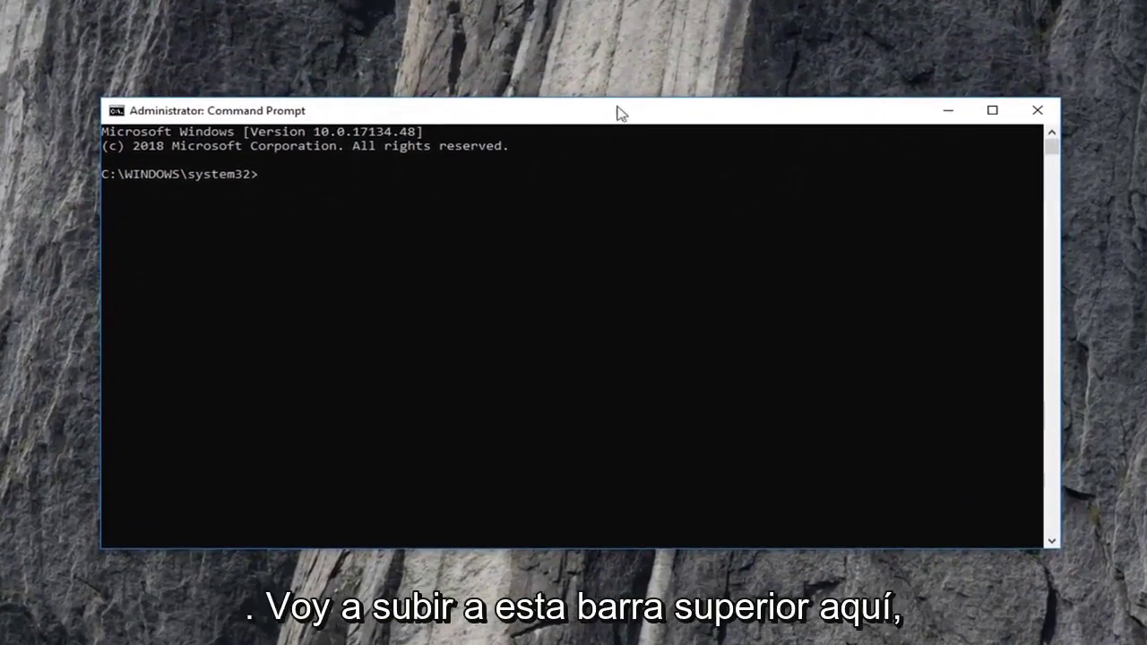
# Paste and run rd /s /q C:\$Recycle.bin in the elevated Command Prompt, and close the window.
pyautogui.rightClick(673, 117)
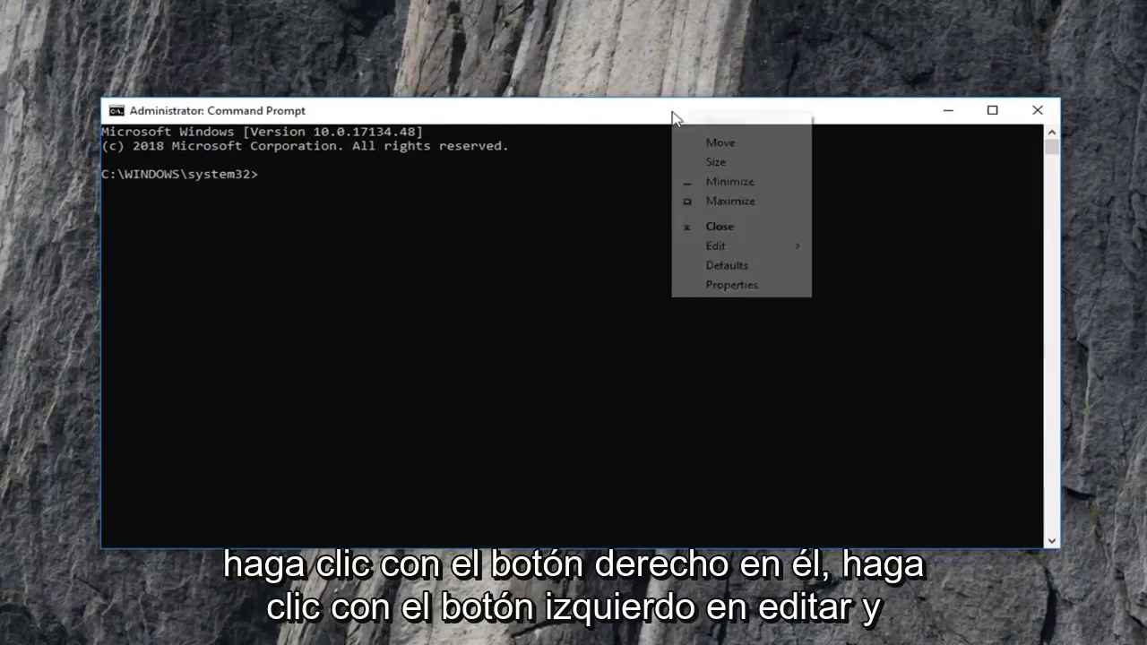
pyautogui.click(717, 245)
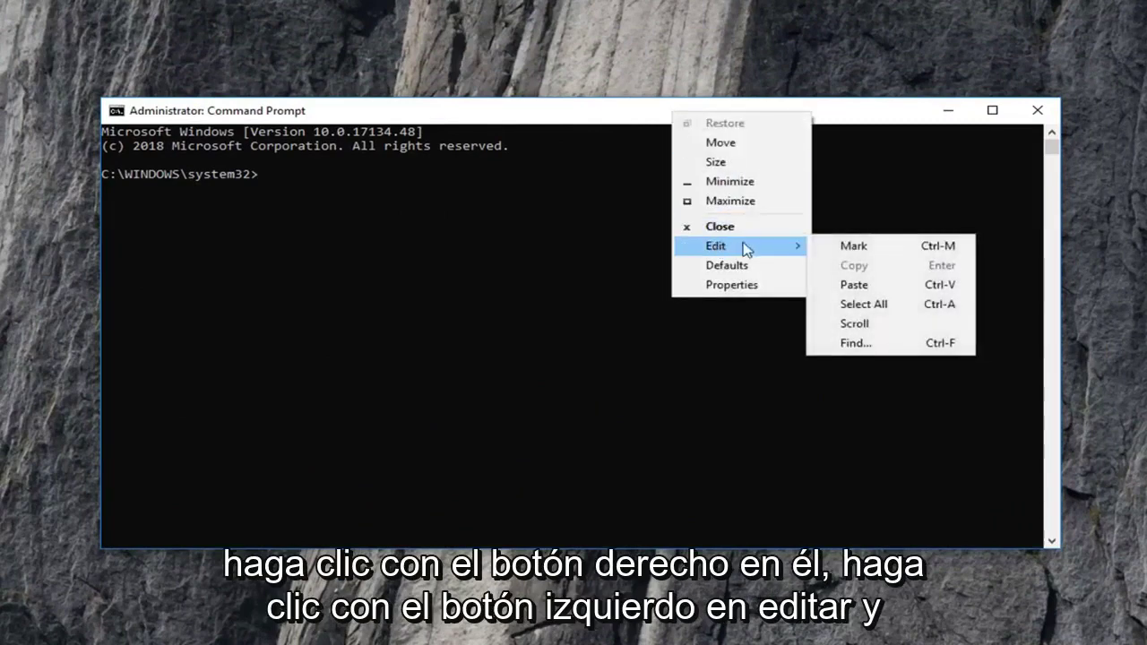
pyautogui.click(878, 285)
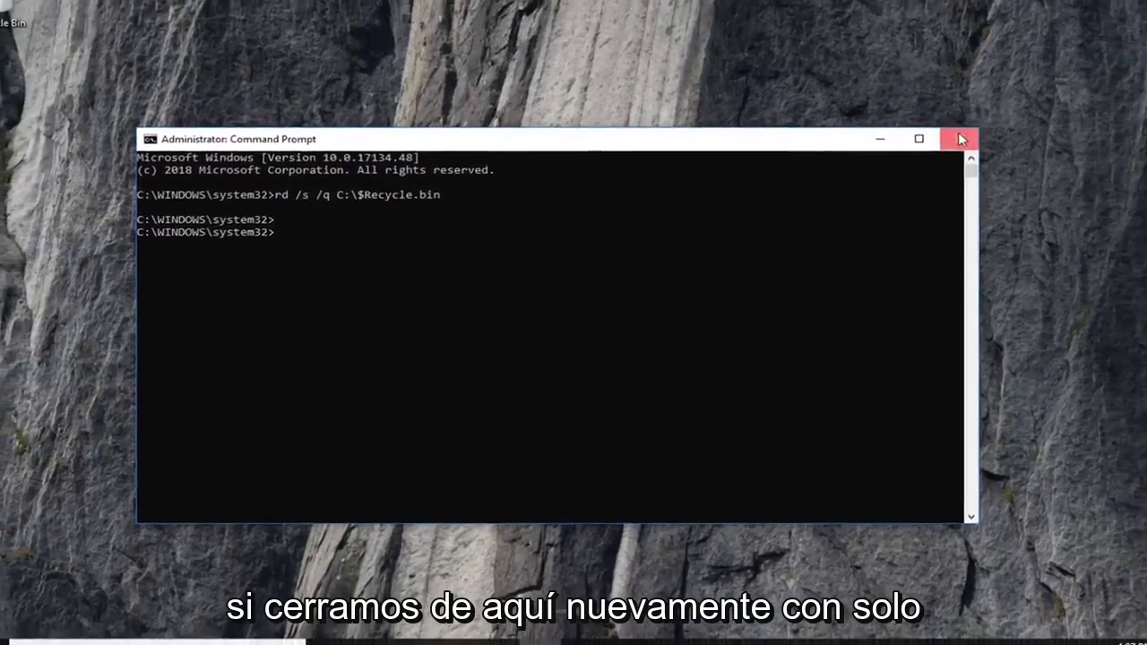
pyautogui.click(1036, 110)
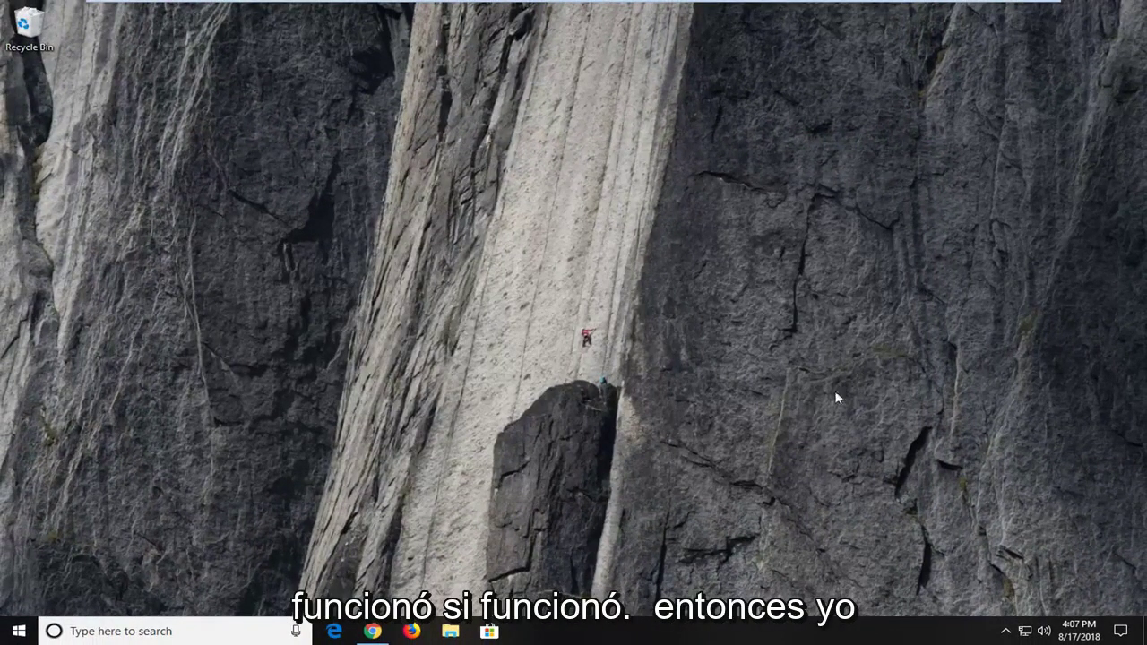
# Search Windows for "folder options" and open File Explorer Options.
pyautogui.click(17, 630)
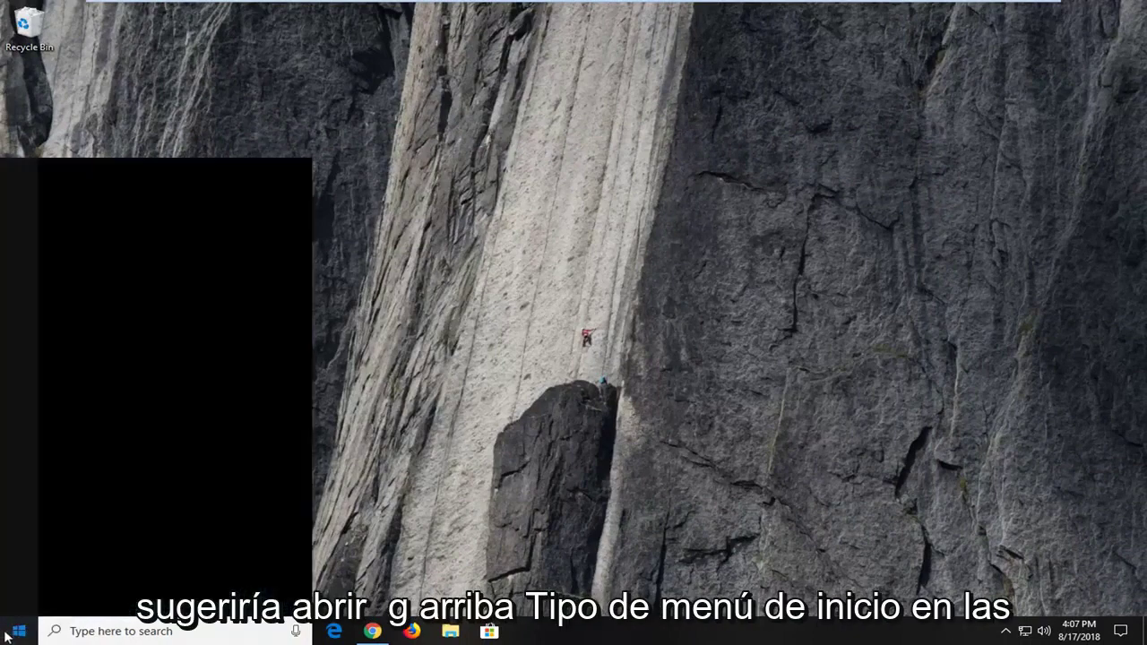
pyautogui.write('folder p')
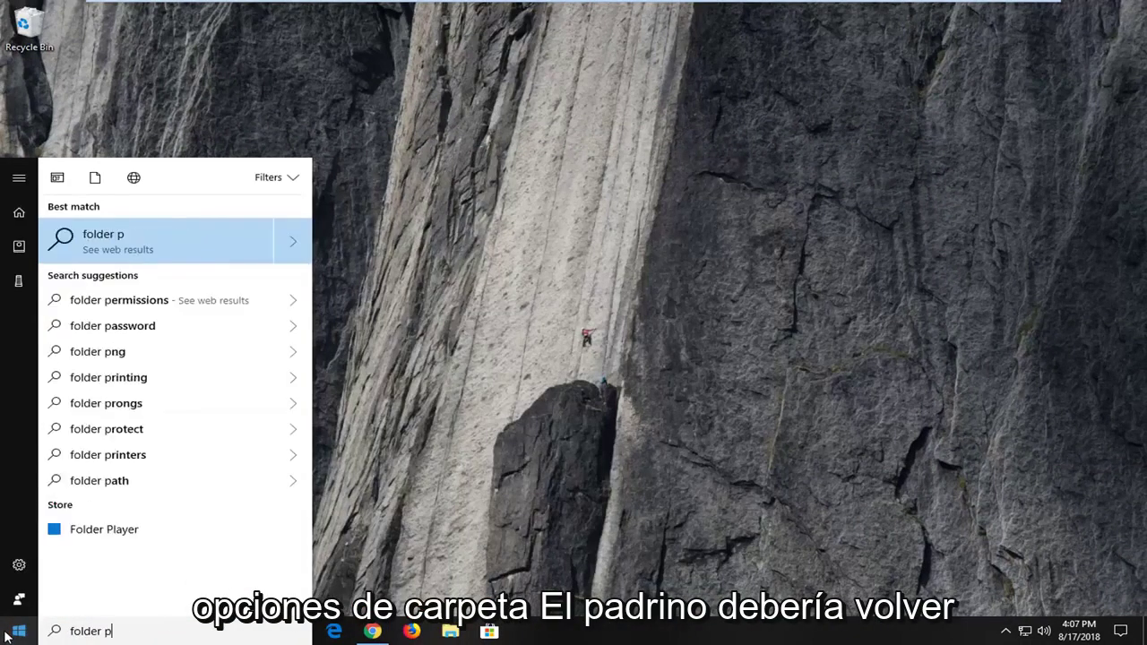
pyautogui.press('BackSpace')
pyautogui.write('options')
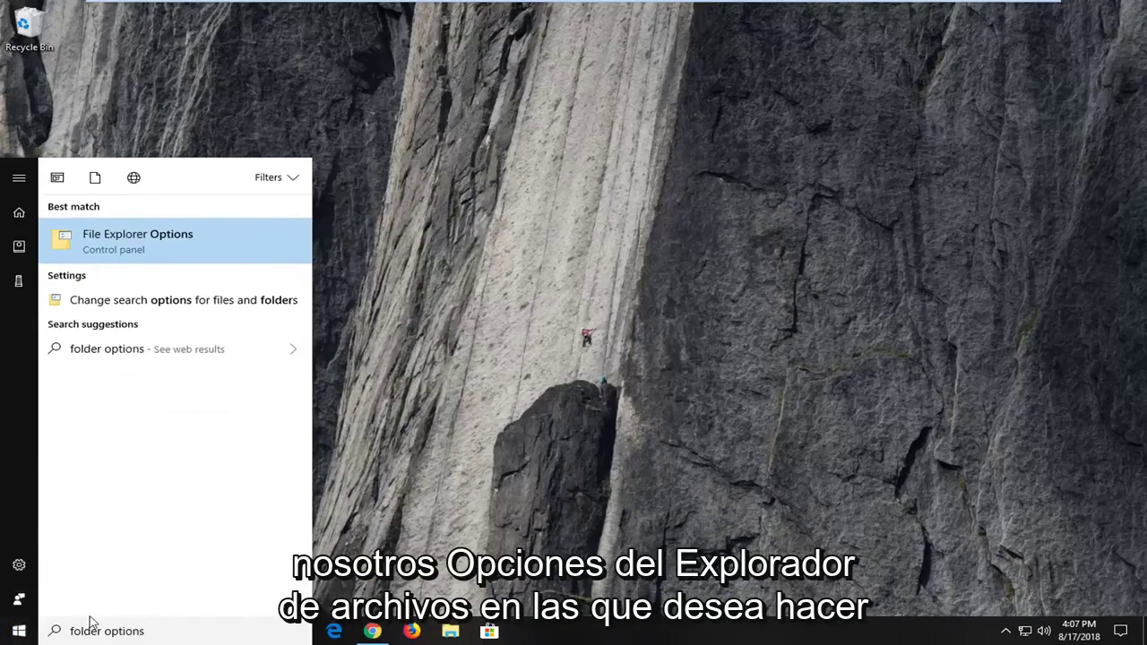
pyautogui.click(156, 240)
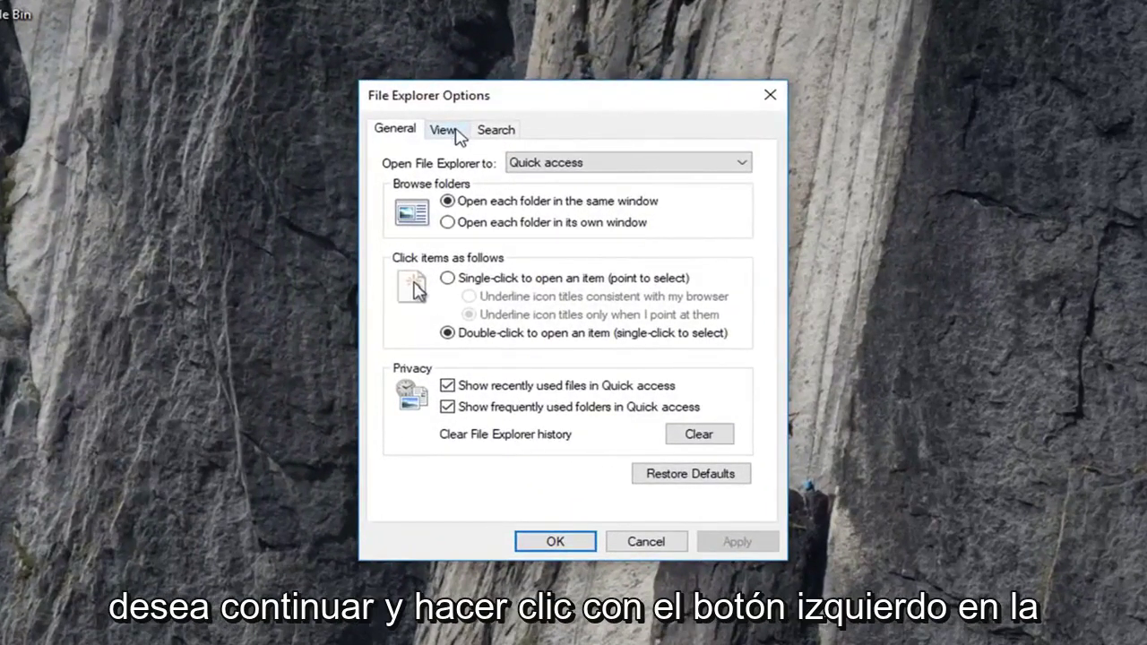
# Turn off "Hide protected operating system files (Recommended)" in the advanced view settings and confirm displaying these files.
pyautogui.click(456, 132)
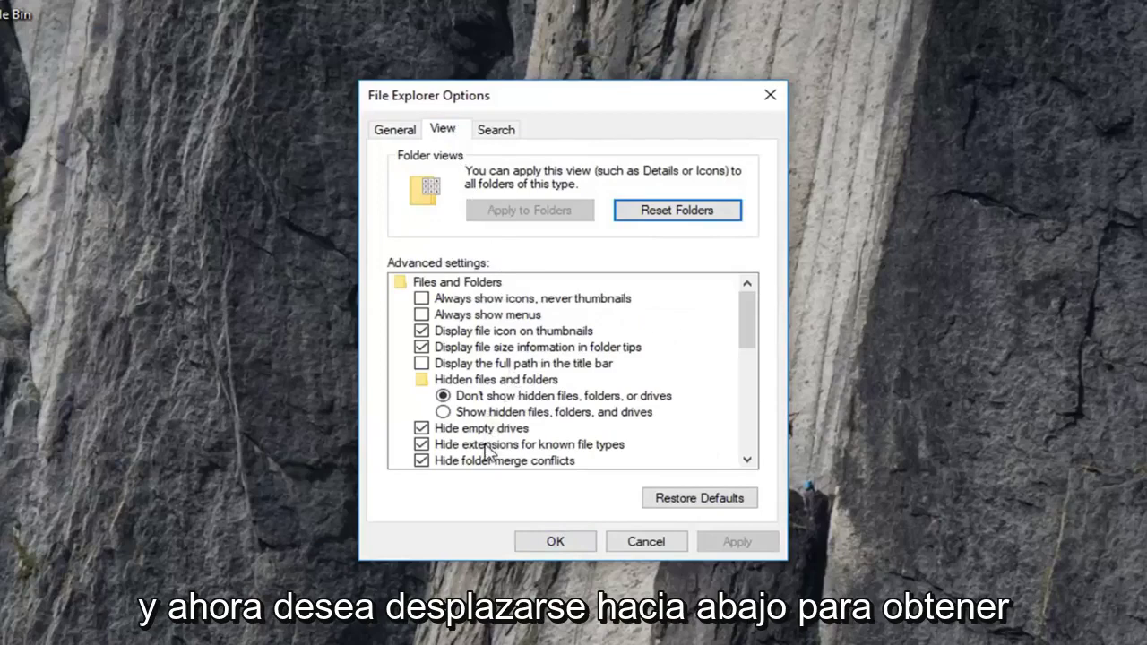
pyautogui.scroll(-1, 487, 453)
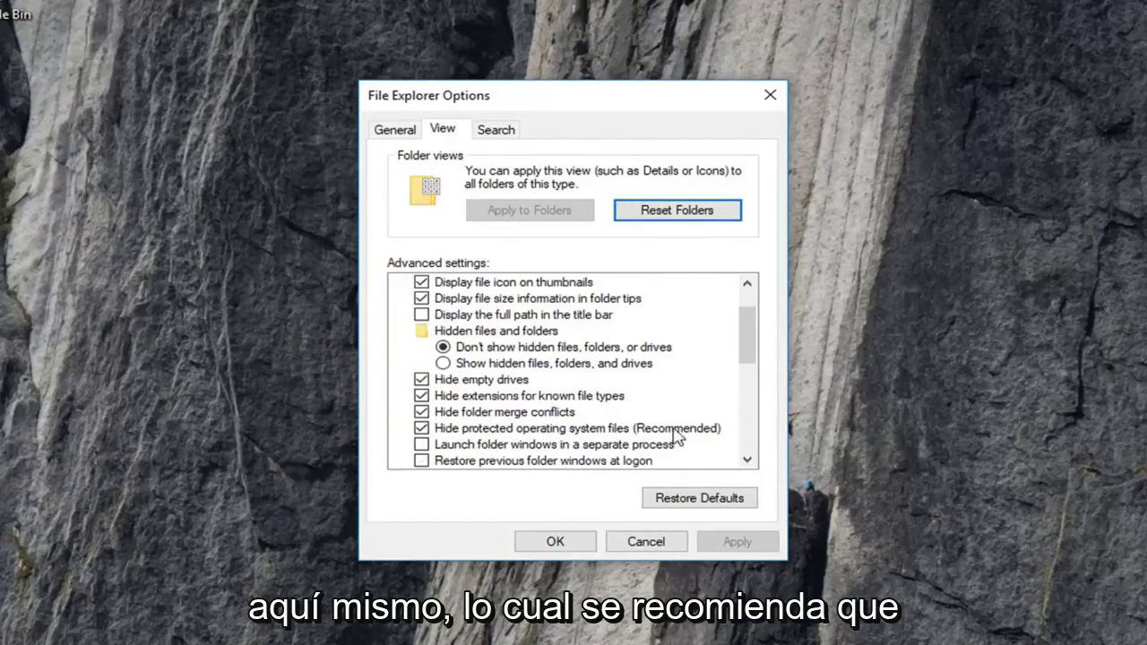
pyautogui.click(420, 429)
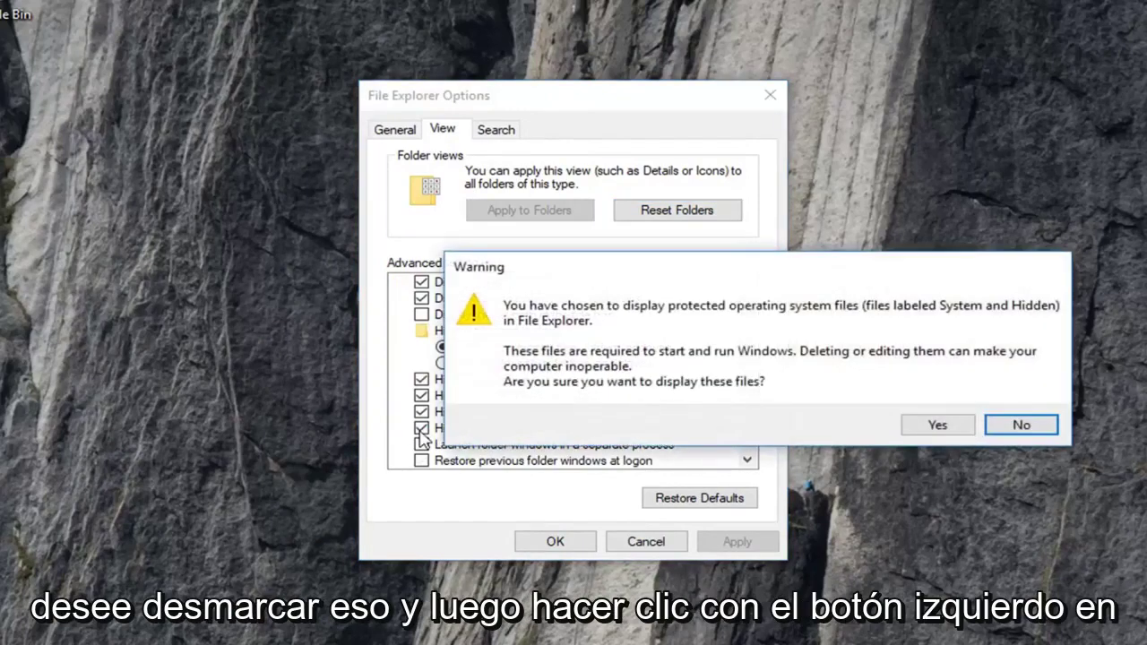
pyautogui.click(939, 429)
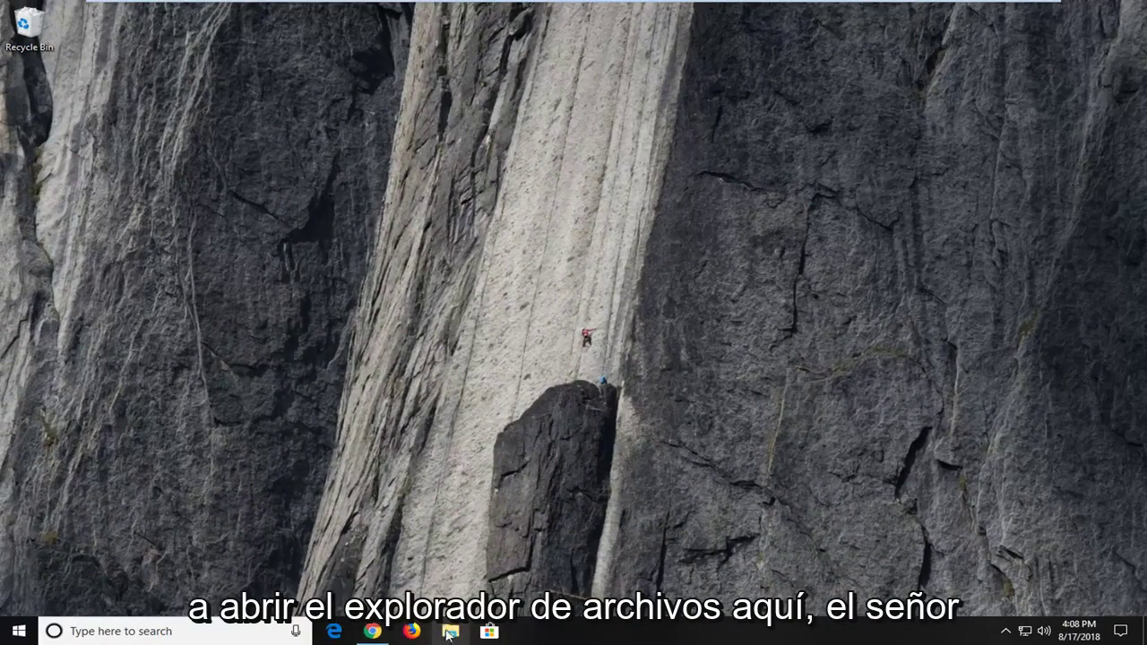
# Open File Explorer and go to Local Disk (C:) under This PC.
pyautogui.click(450, 633)
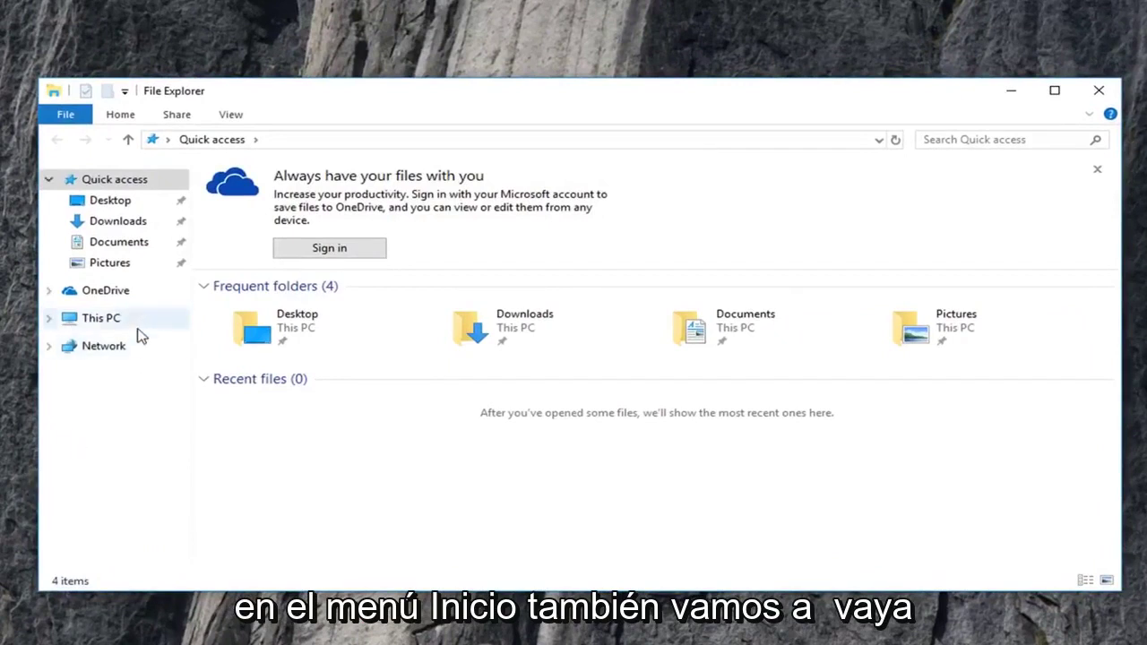
pyautogui.click(99, 328)
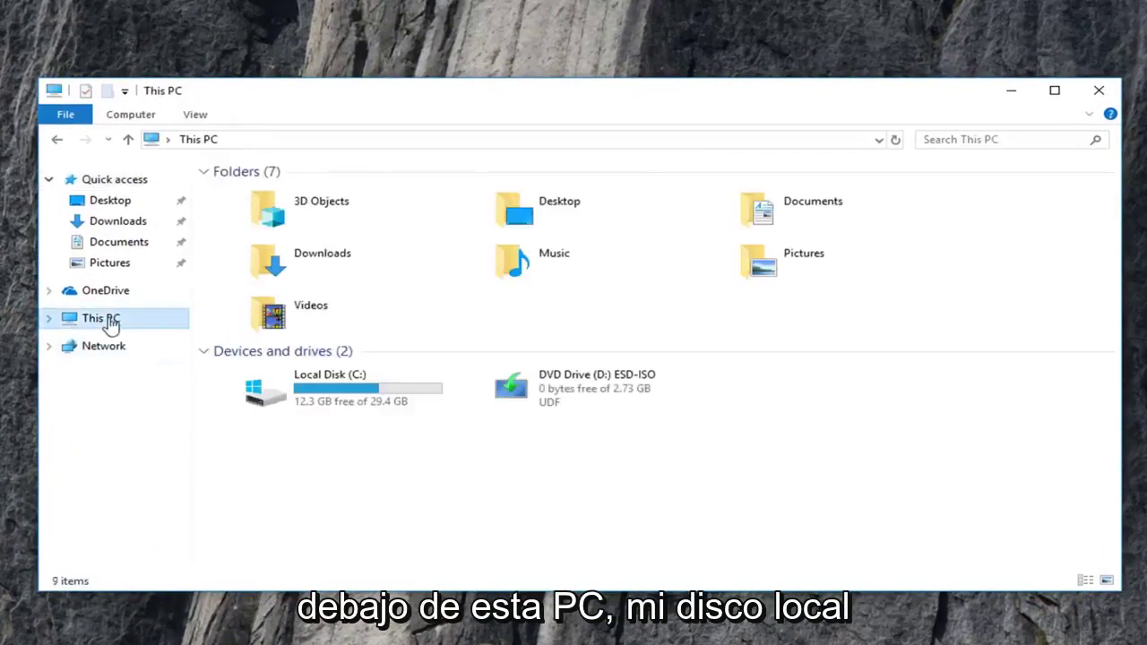
pyautogui.click(321, 398)
pyautogui.doubleClick(321, 398)
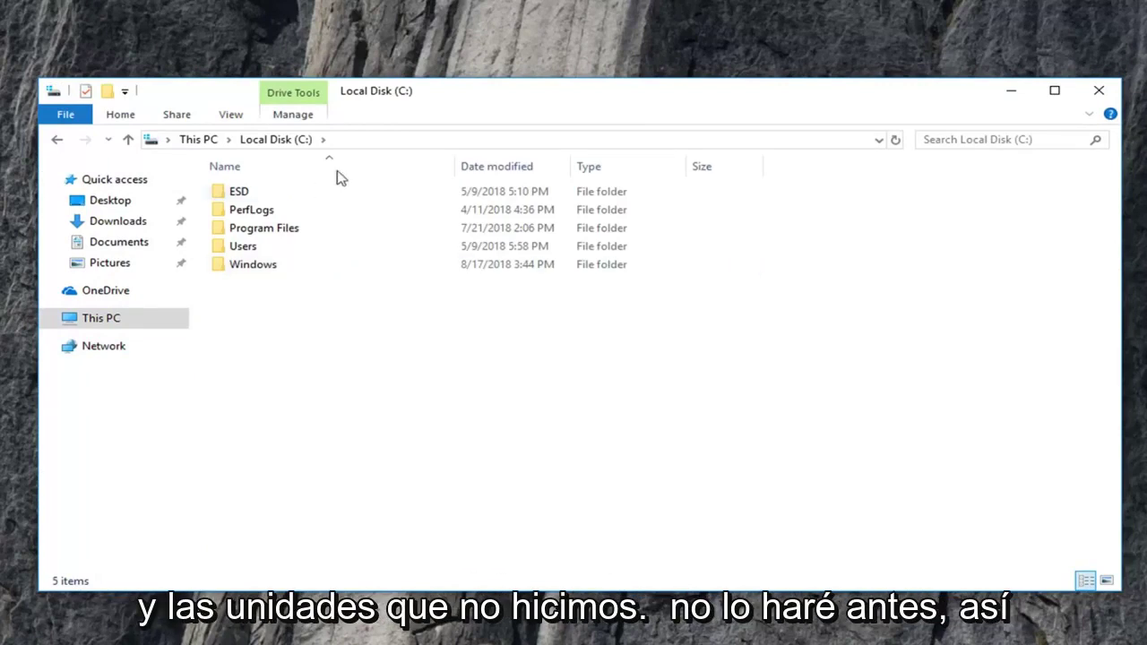
# Set the folder options to "Show hidden files, folders, and drives" and apply the change.
pyautogui.click(230, 117)
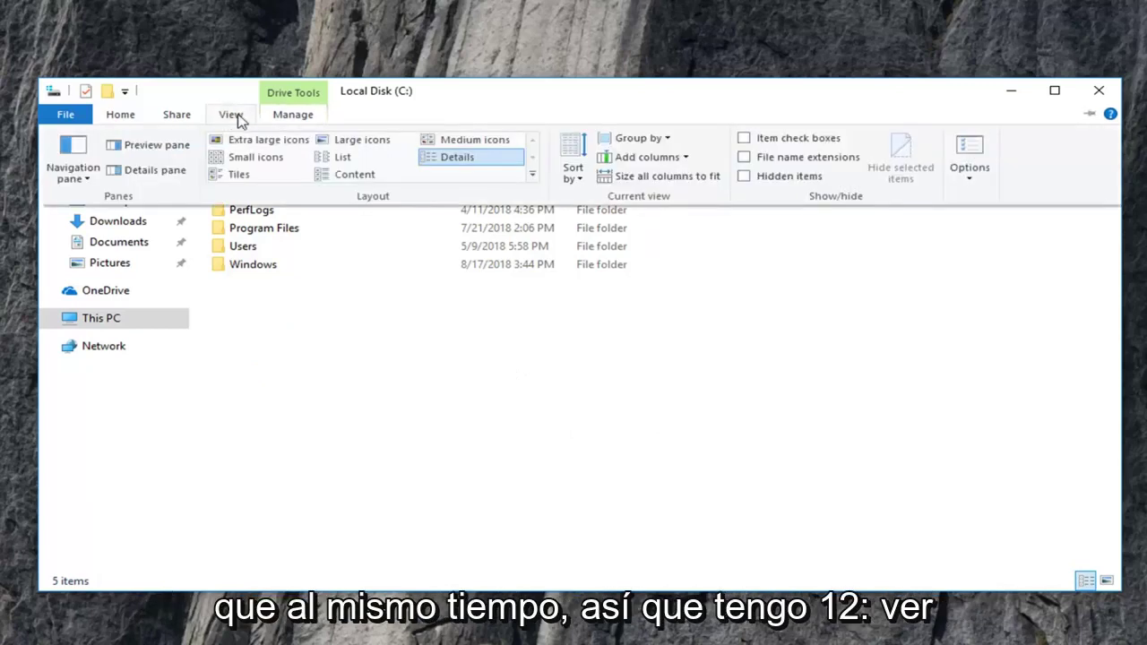
pyautogui.click(970, 184)
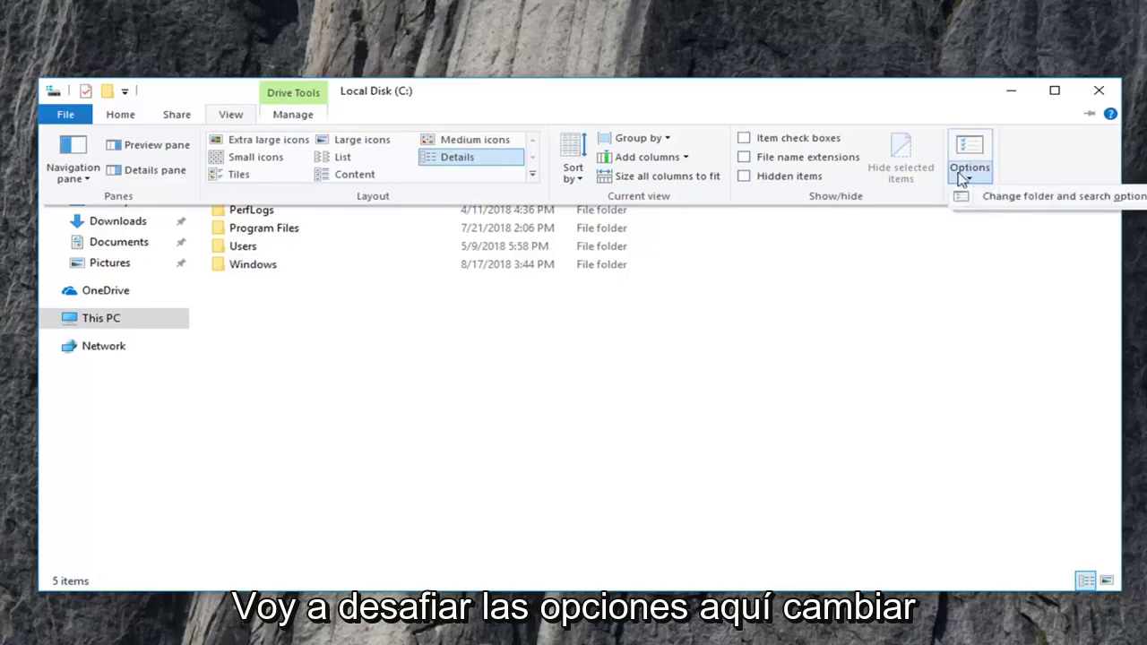
pyautogui.click(996, 199)
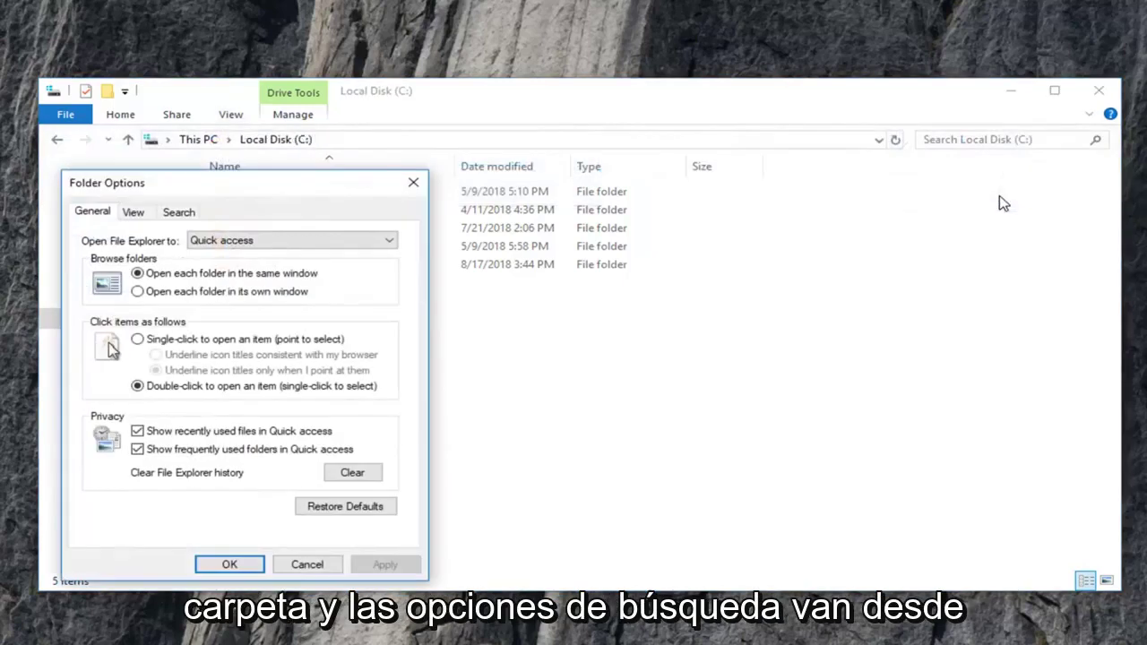
pyautogui.click(136, 215)
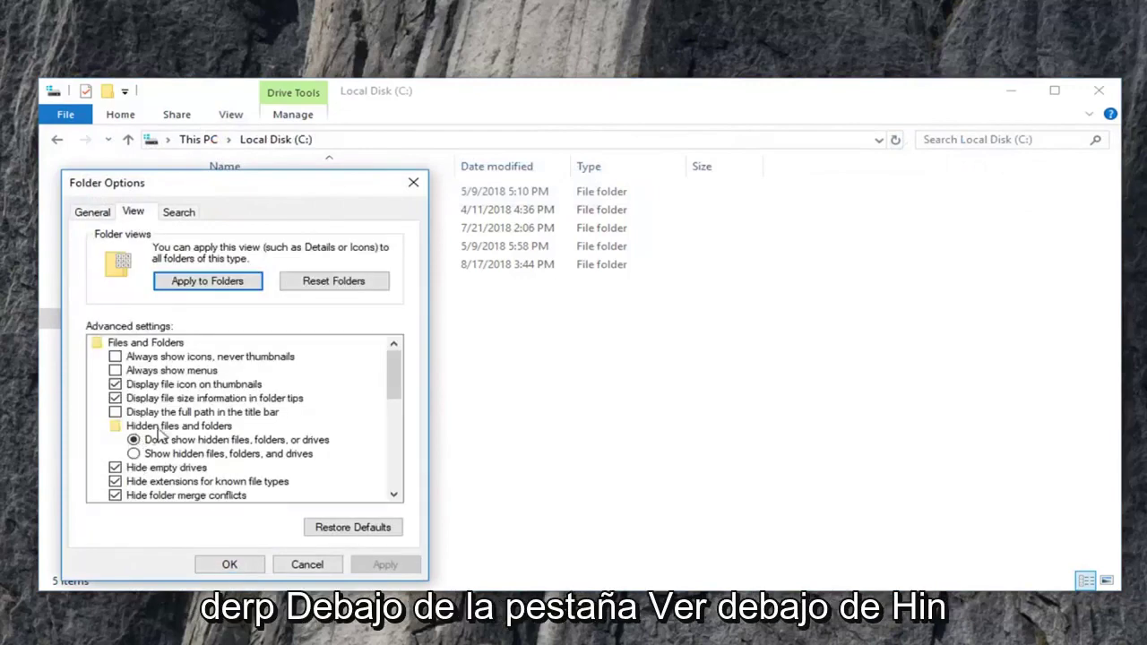
pyautogui.click(133, 454)
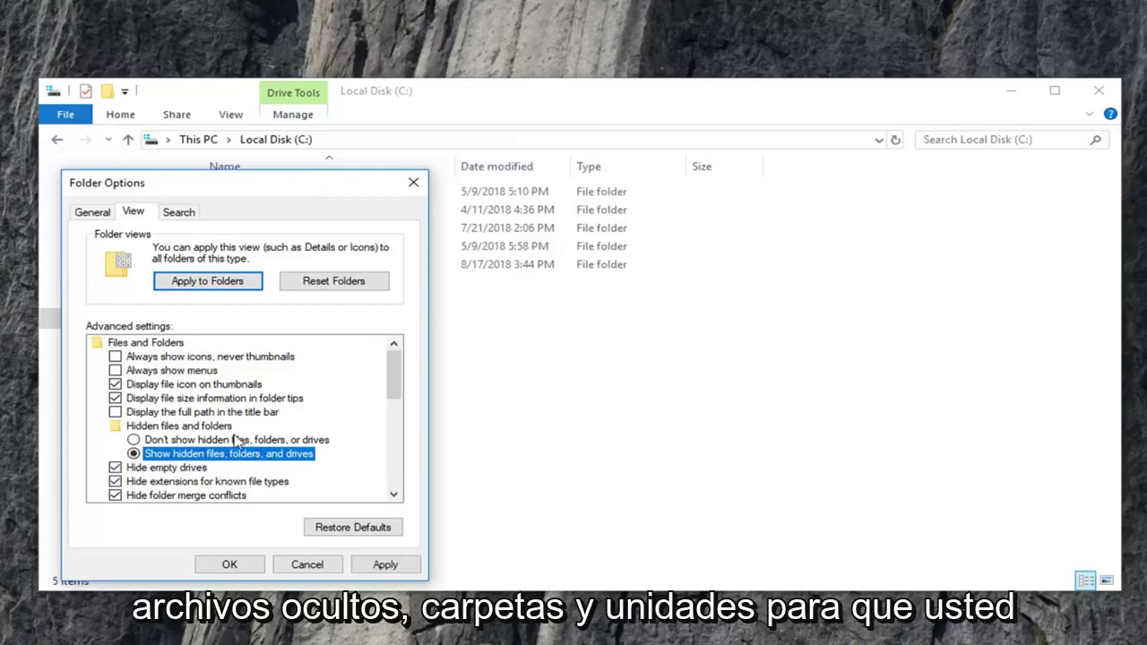
pyautogui.scroll(-1, 215, 443)
pyautogui.scroll(-2, 143, 419)
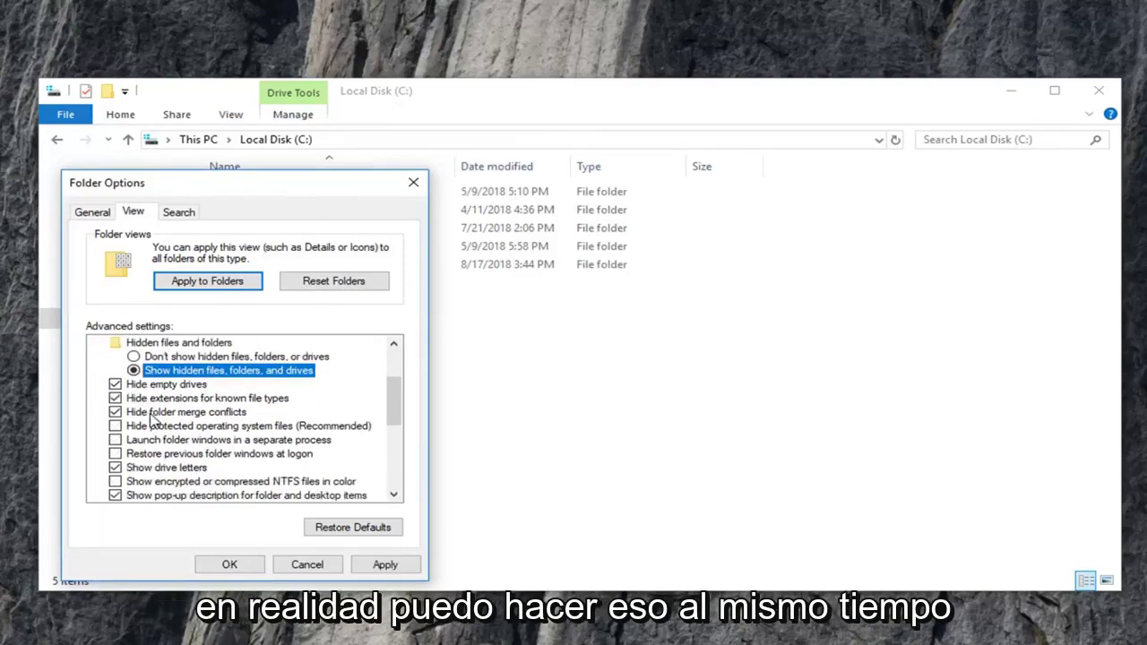
pyautogui.scroll(1, 146, 424)
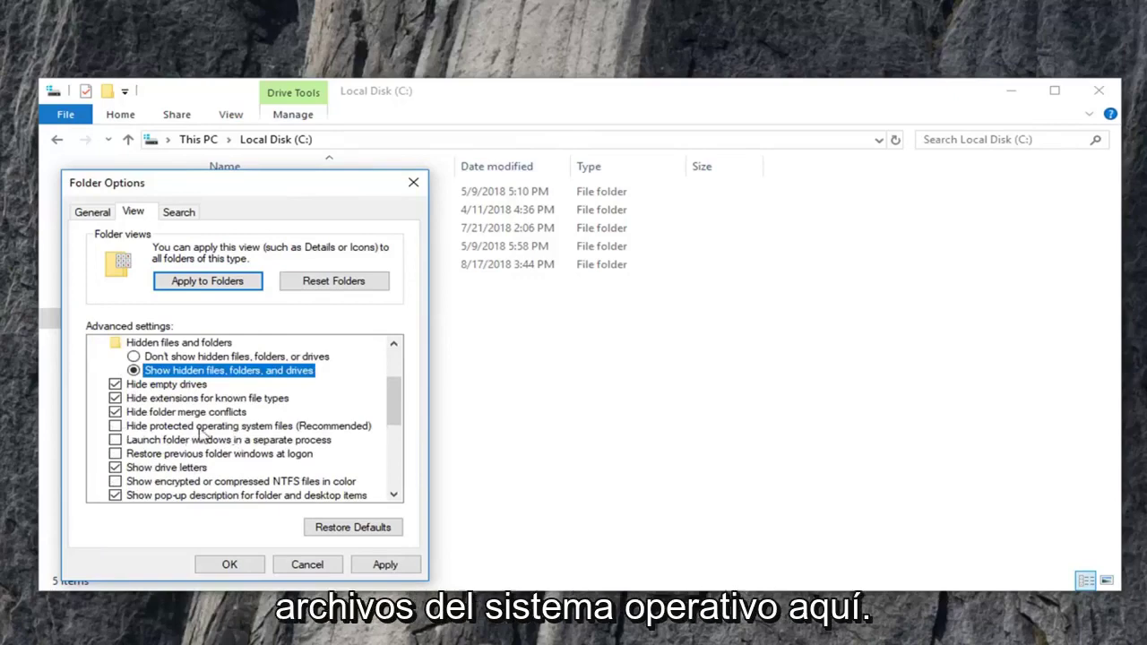
pyautogui.scroll(1, 179, 437)
pyautogui.scroll(-2, 186, 444)
pyautogui.scroll(1, 175, 417)
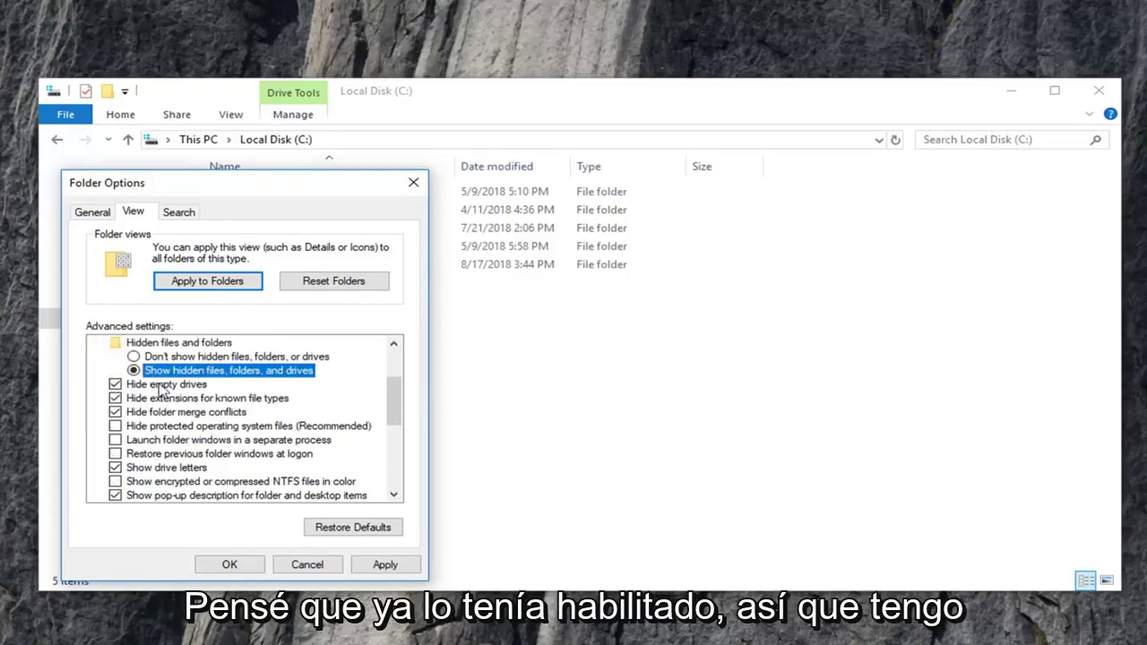
pyautogui.click(384, 564)
pyautogui.click(229, 564)
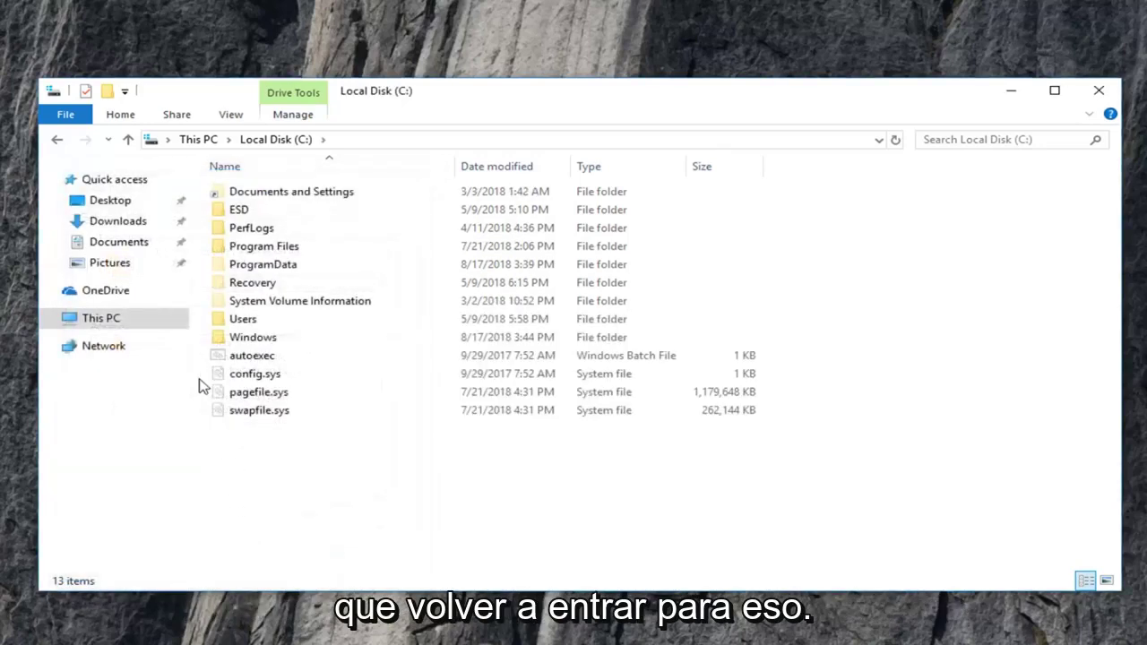
# Delete the $RECYCLE.BIN folder from Local Disk (C:), refresh the listing and select the regenerated $RECYCLE.BIN folder.
pyautogui.click(231, 423)
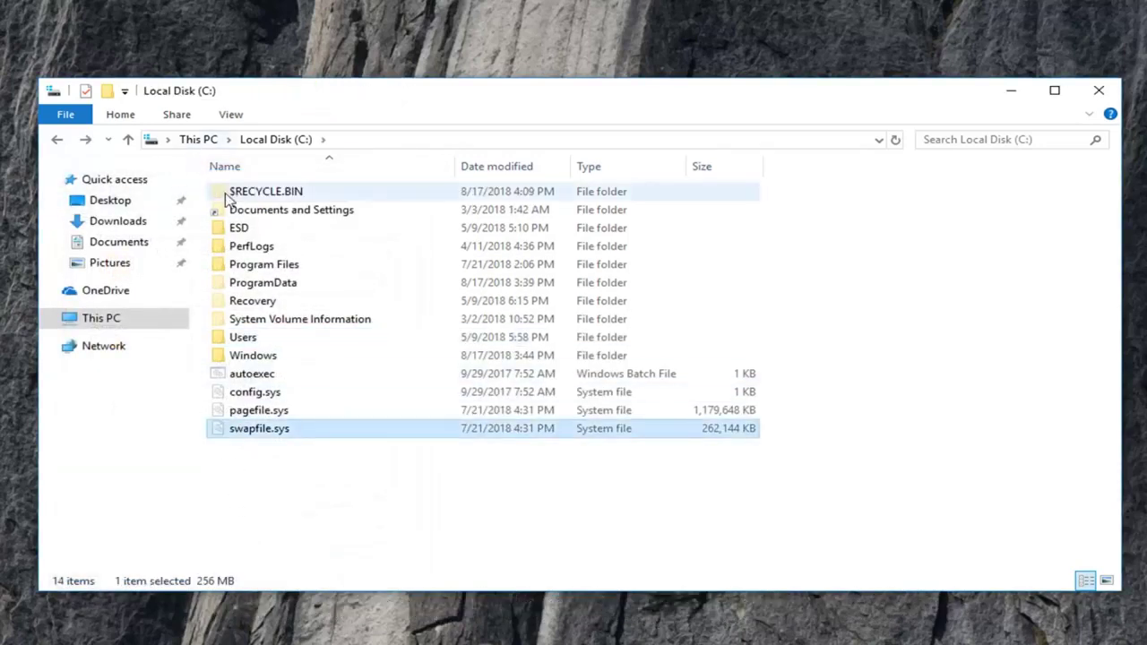
pyautogui.click(254, 192)
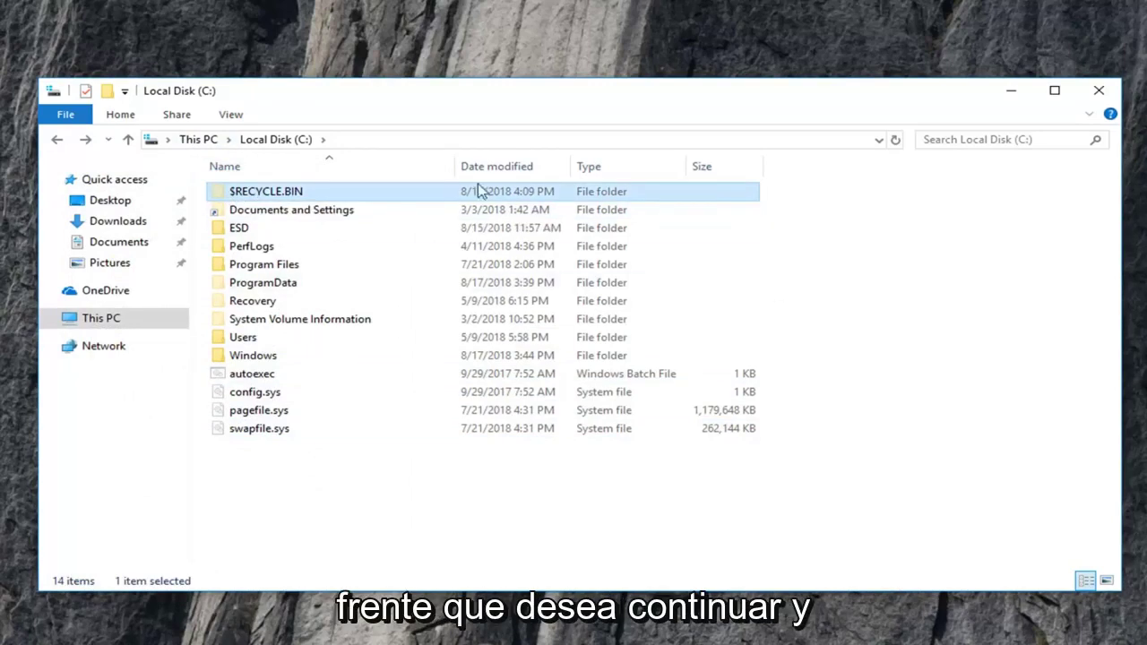
pyautogui.rightClick(284, 199)
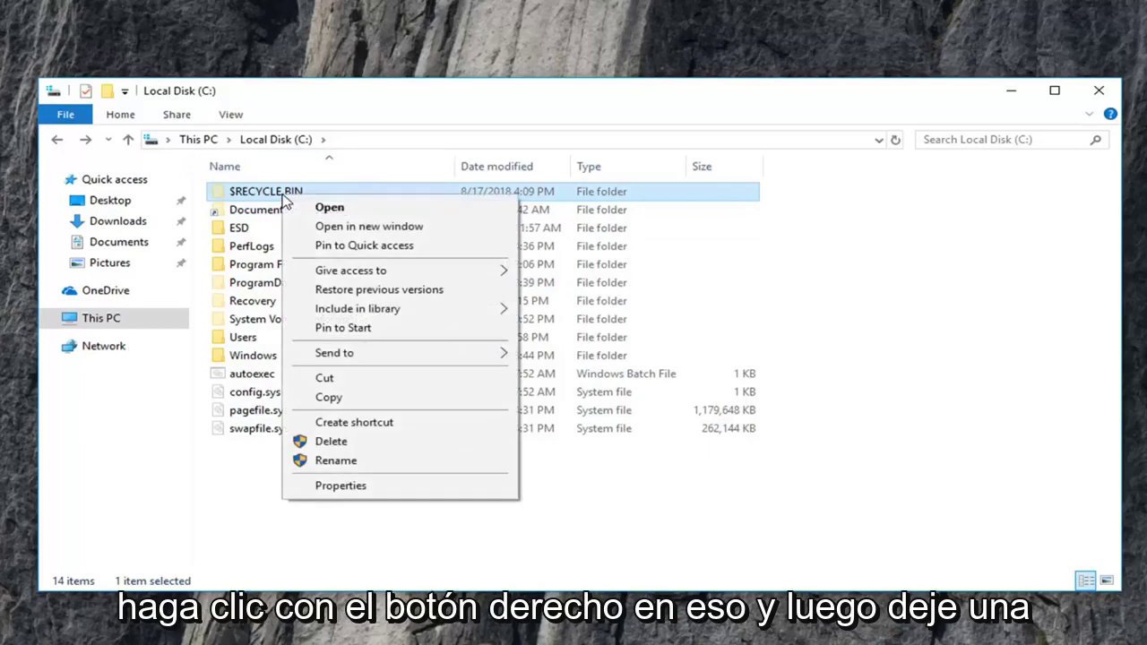
pyautogui.click(319, 444)
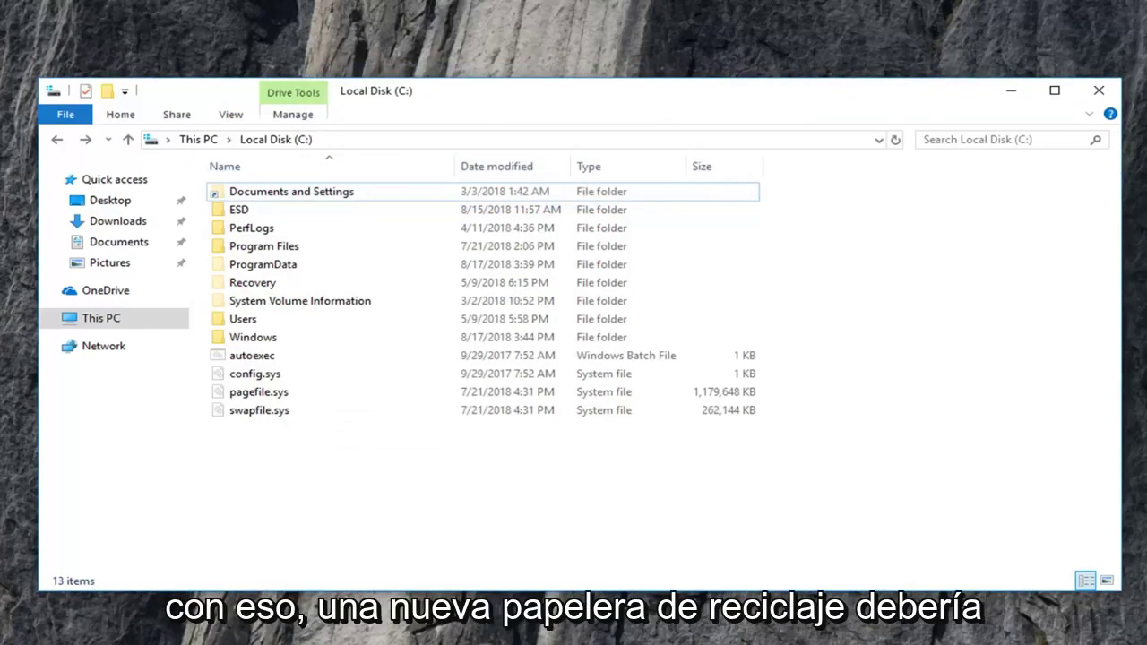
pyautogui.click(895, 141)
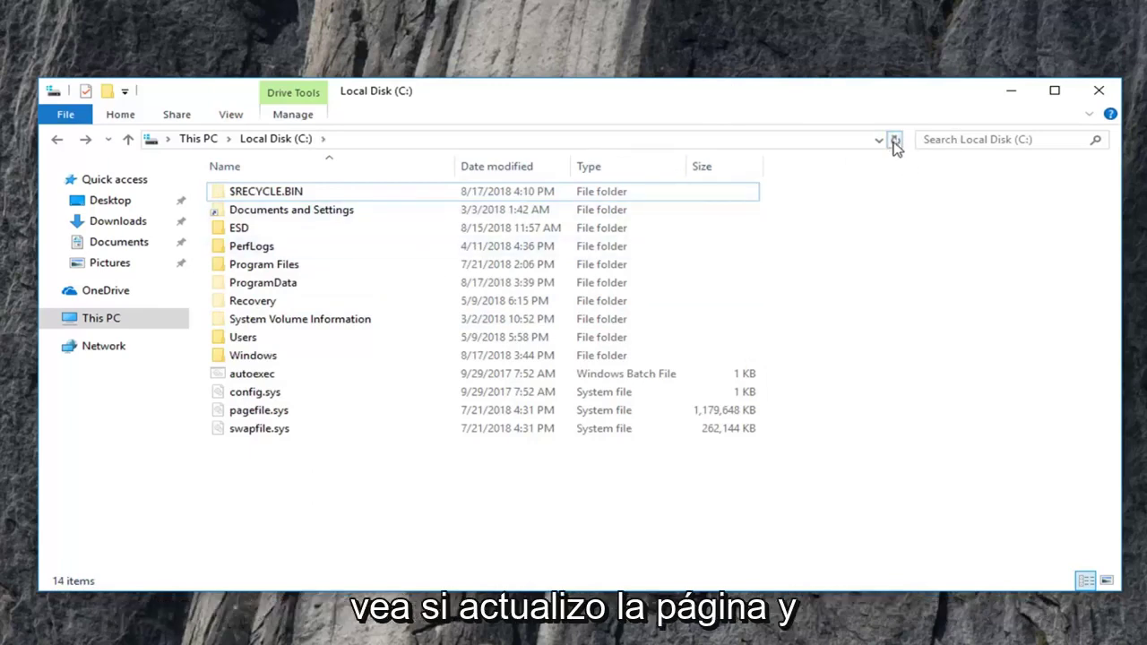
pyautogui.click(271, 192)
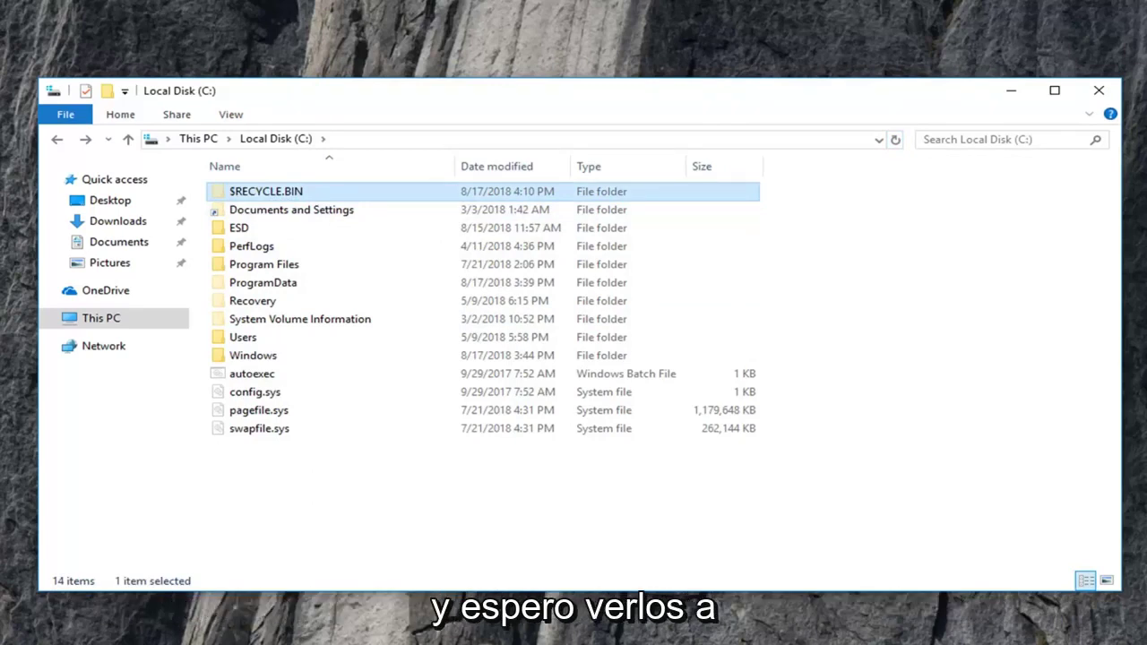
# Turn on "Hide protected operating system files (Recommended)" and choose "Don't show hidden files, folders, or drives" in the folder options, applying both.
pyautogui.click(230, 117)
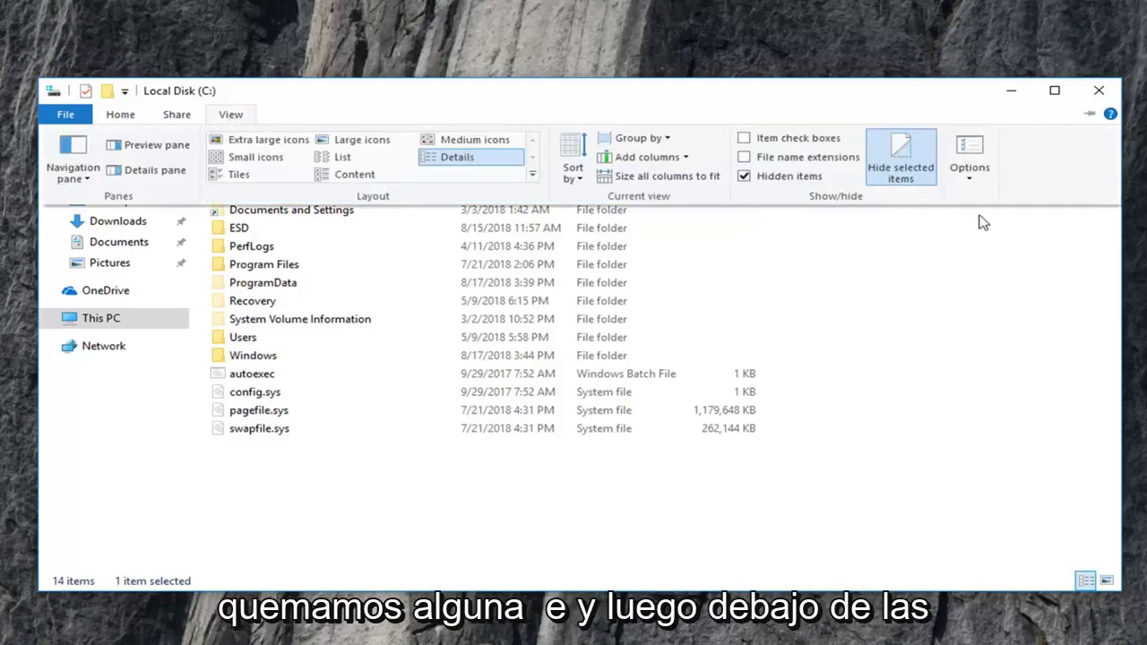
pyautogui.click(968, 178)
pyautogui.click(985, 193)
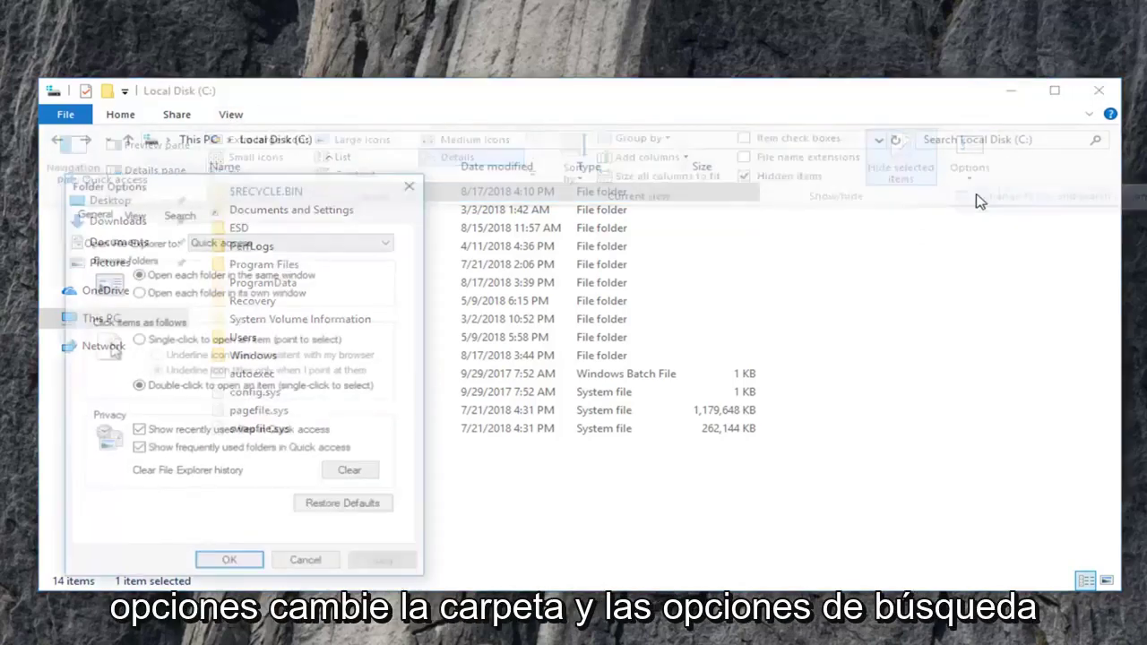
pyautogui.click(130, 215)
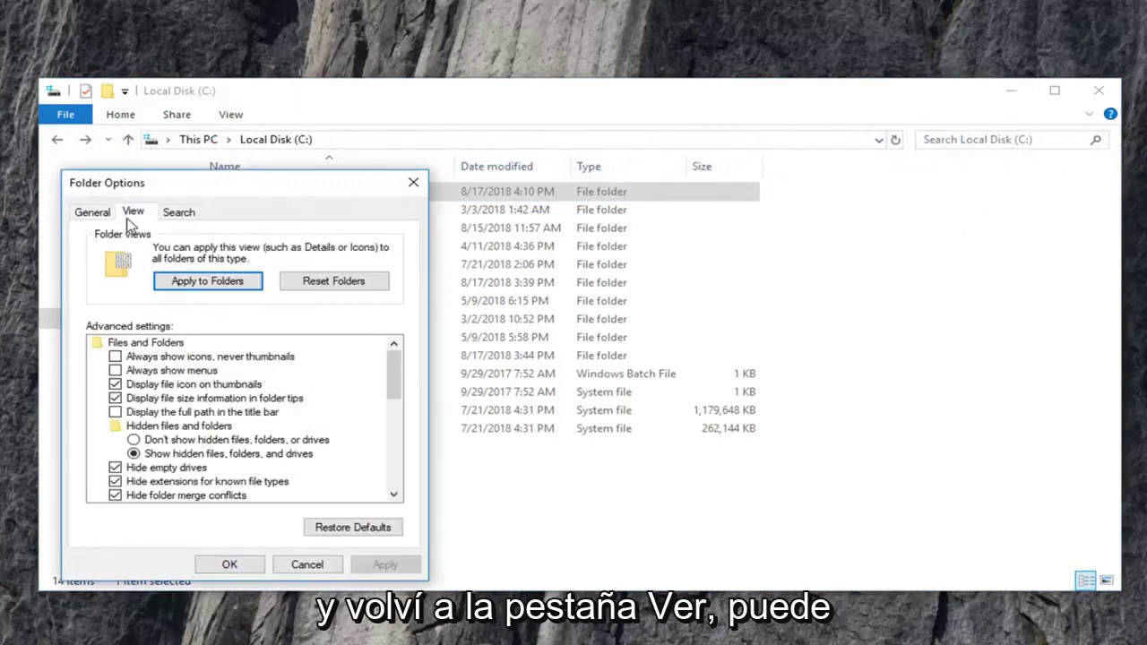
pyautogui.scroll(-3, 141, 412)
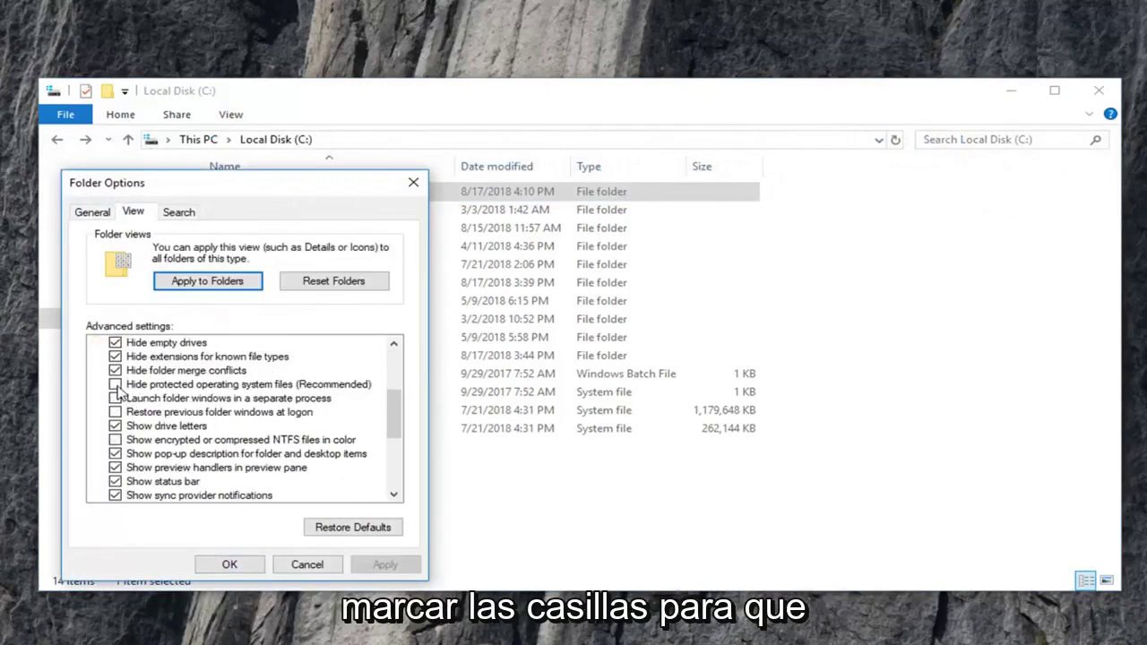
pyautogui.click(115, 384)
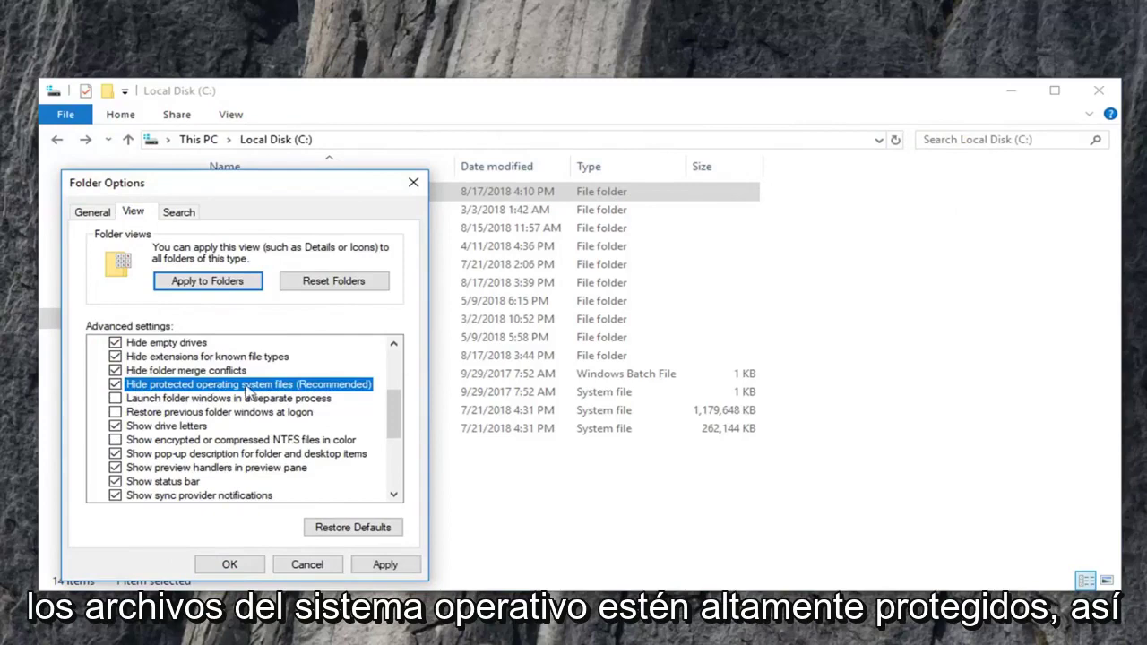
pyautogui.scroll(2, 207, 402)
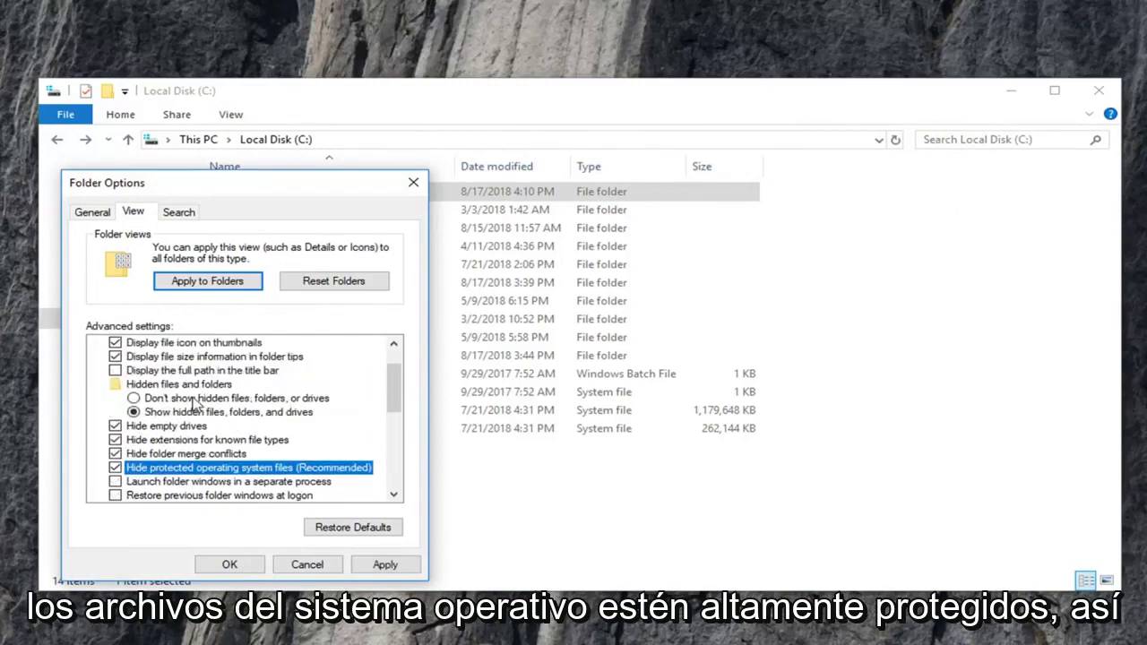
pyautogui.click(136, 400)
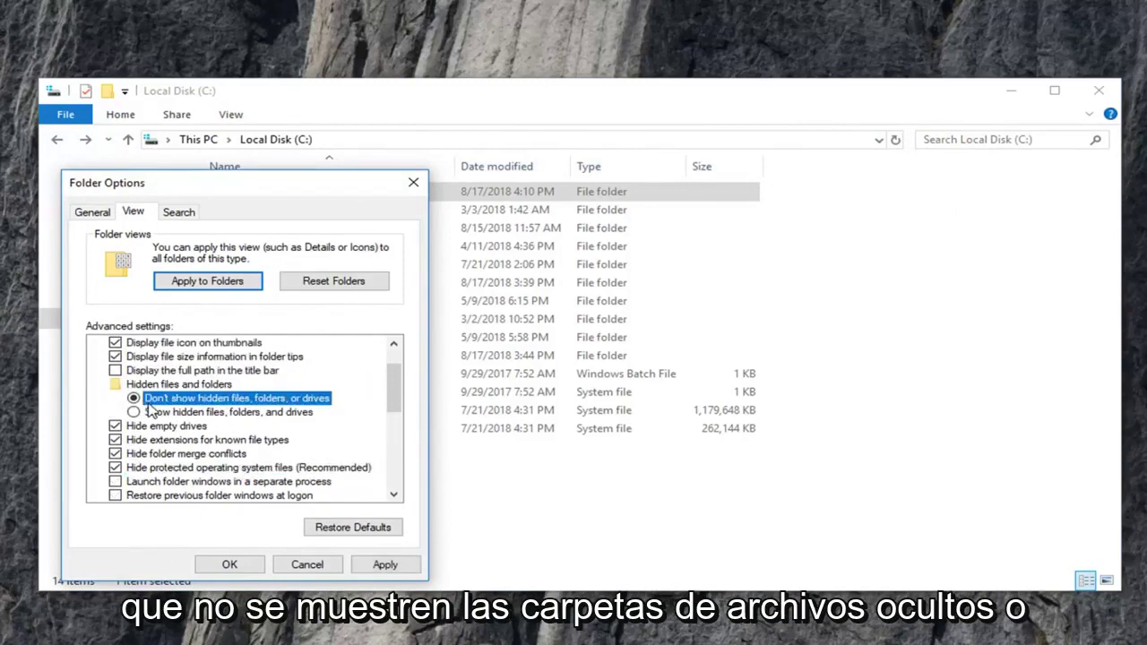
pyautogui.click(384, 565)
pyautogui.click(229, 564)
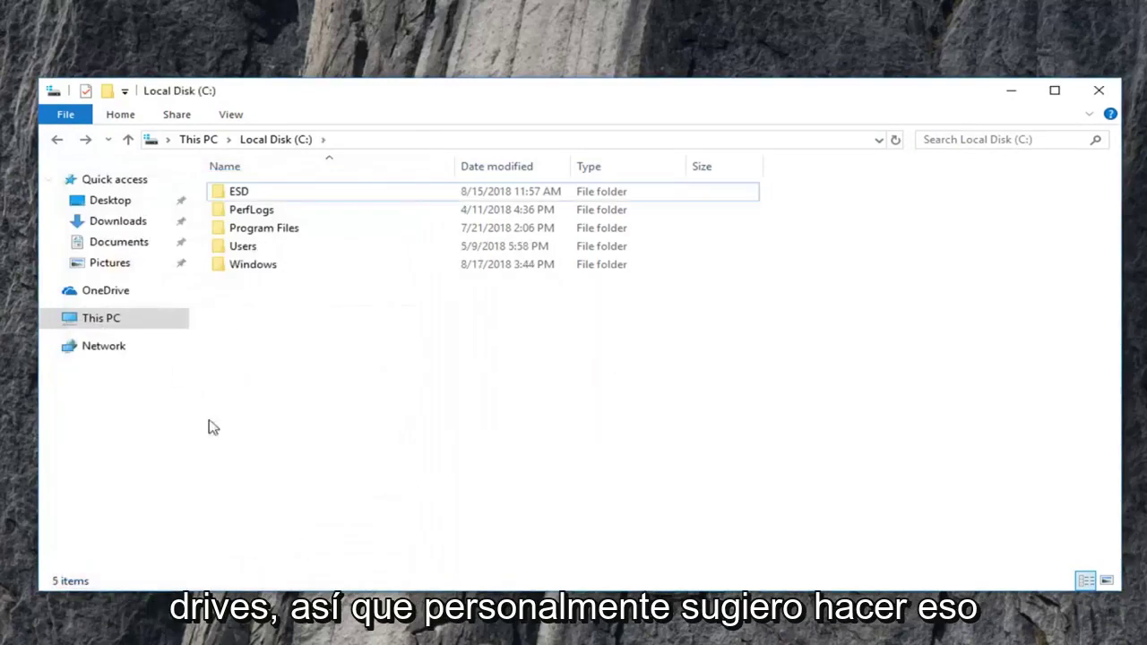